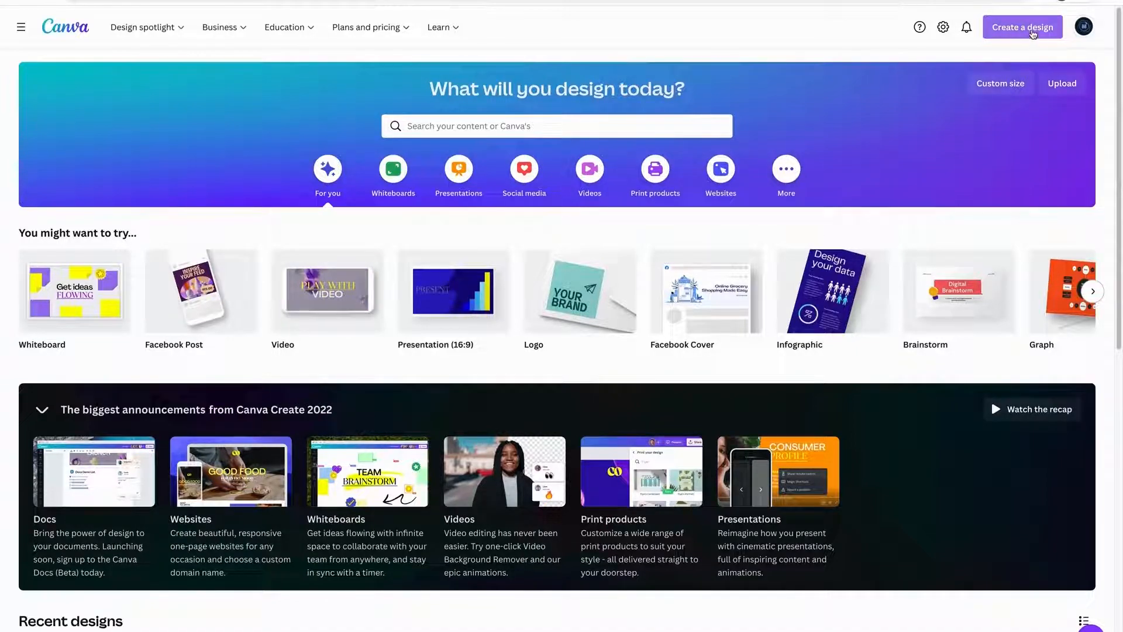
Create a new blank design in the Banner (Landscape) format.
left_click(1034, 33)
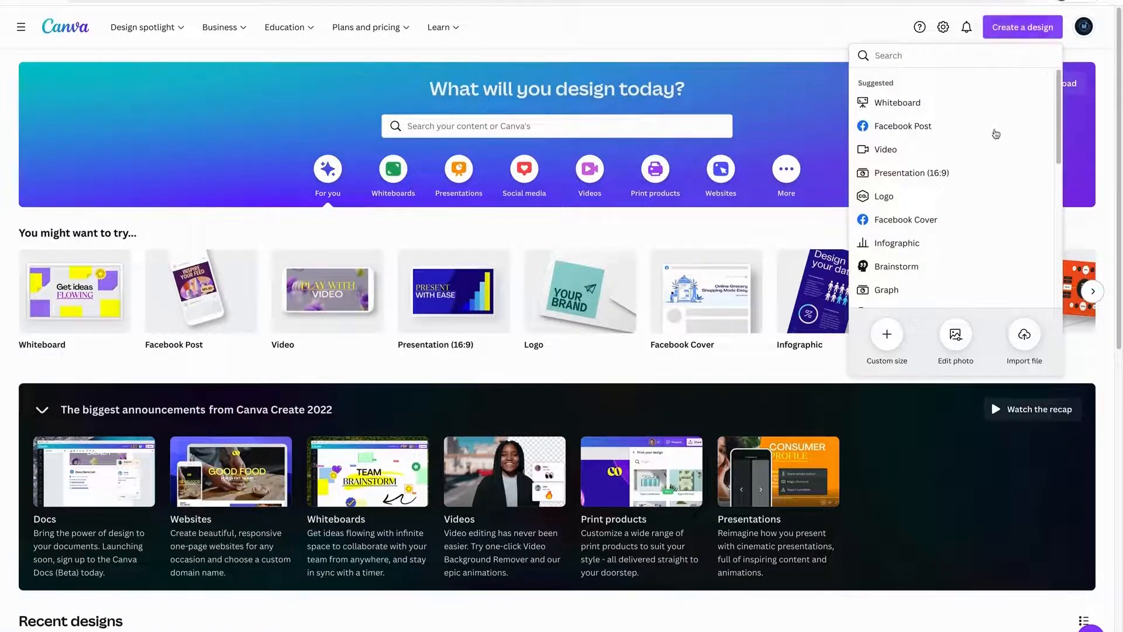
scroll(951, 244, "down", 1)
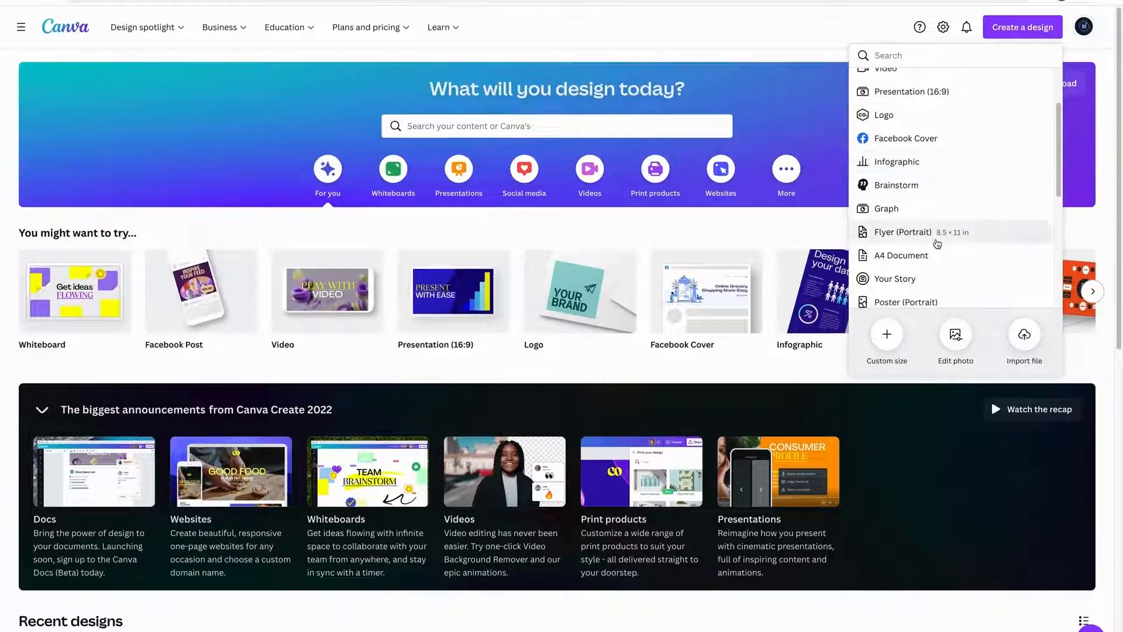
scroll(935, 246, "down", 2)
scroll(933, 247, "down", 3)
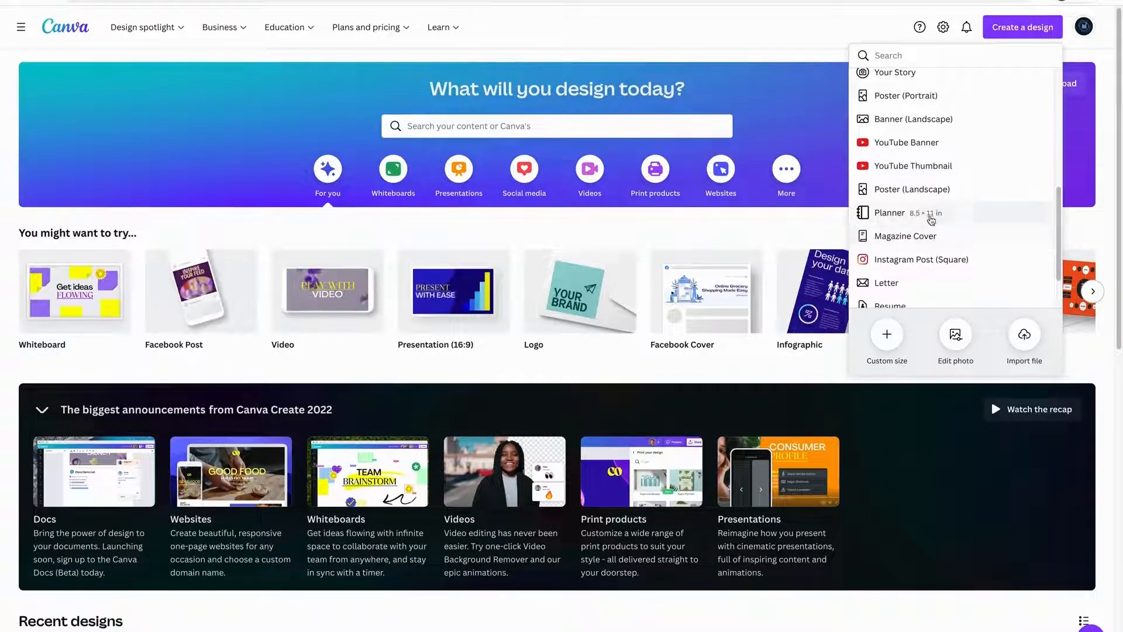
scroll(932, 241, "down", 2)
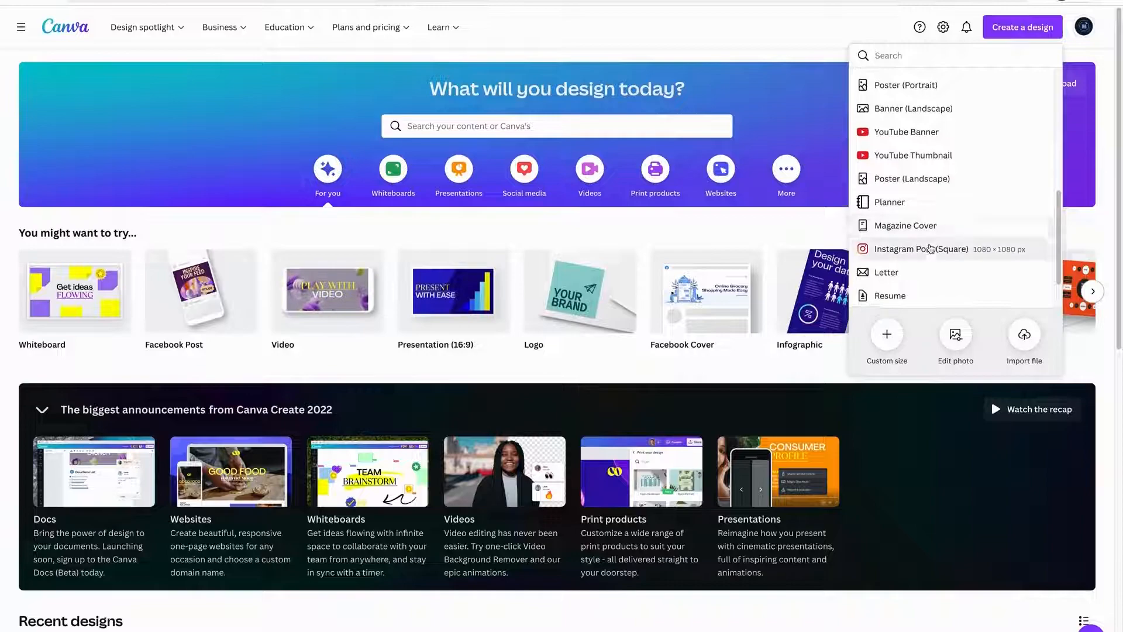
scroll(933, 244, "up", 3)
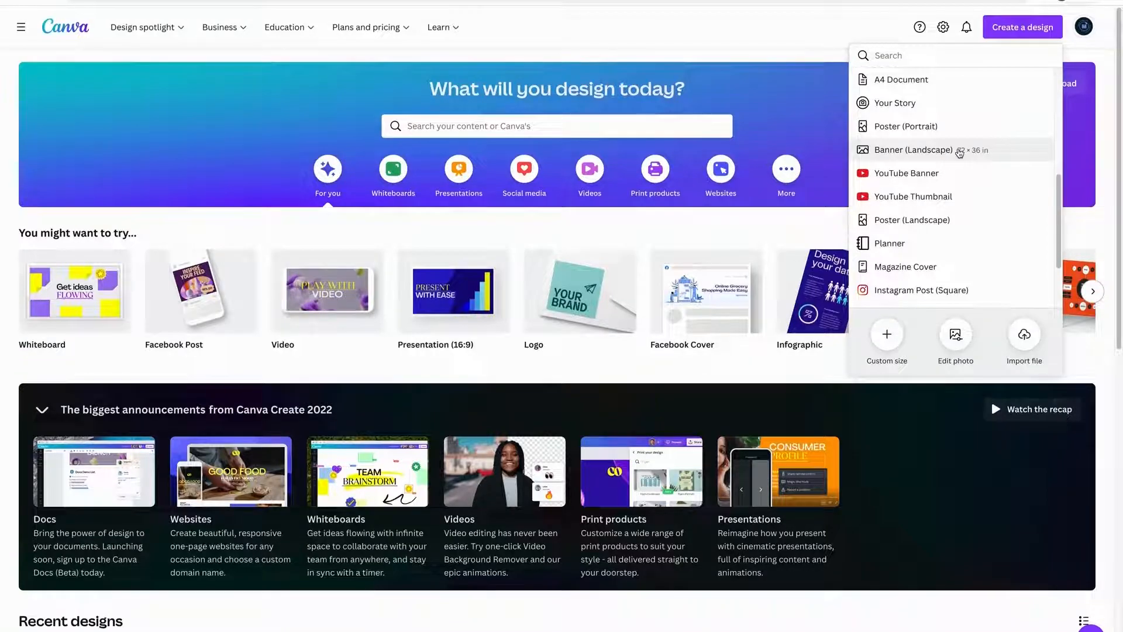
left_click(958, 150)
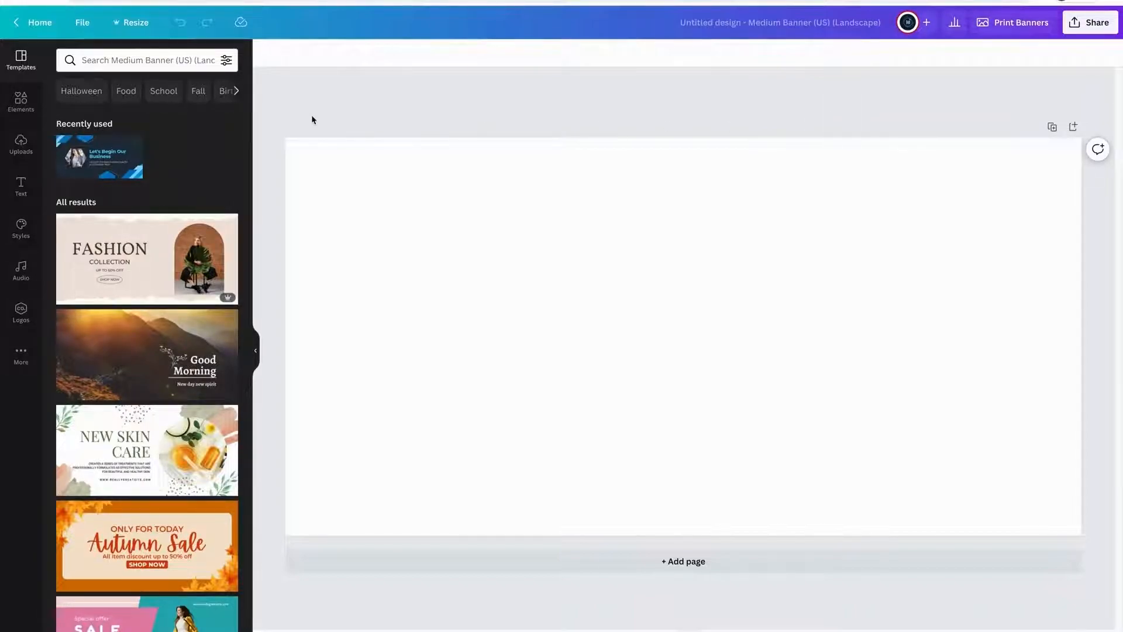
Look through the custom size fields, recent sizes and design formats offered for resizing the banner.
left_click(135, 26)
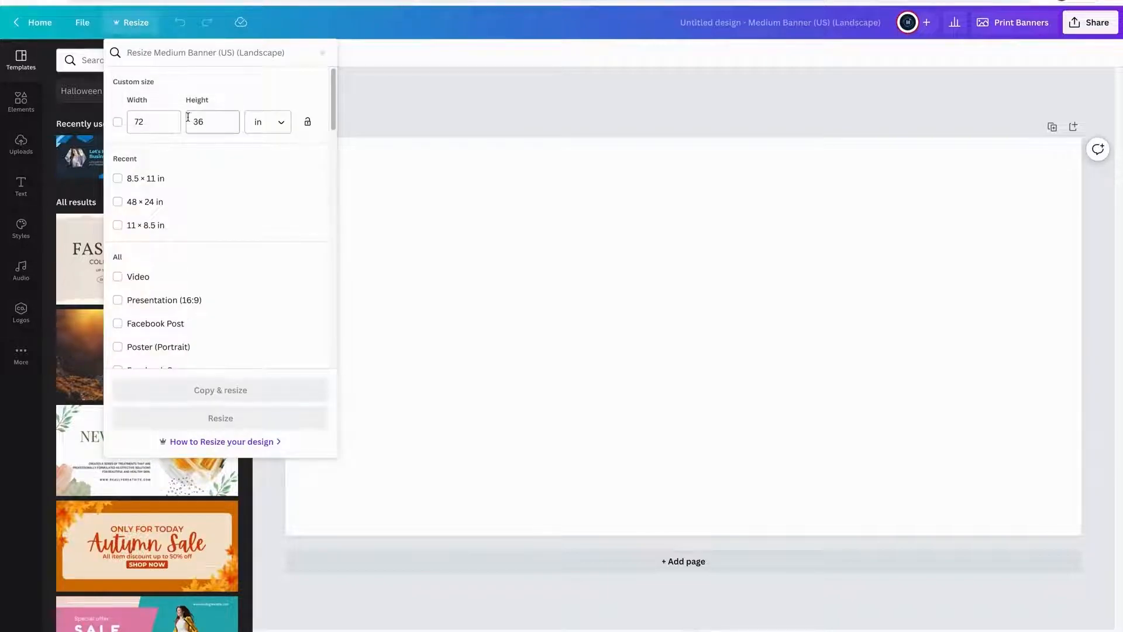
scroll(182, 205, "down", 5)
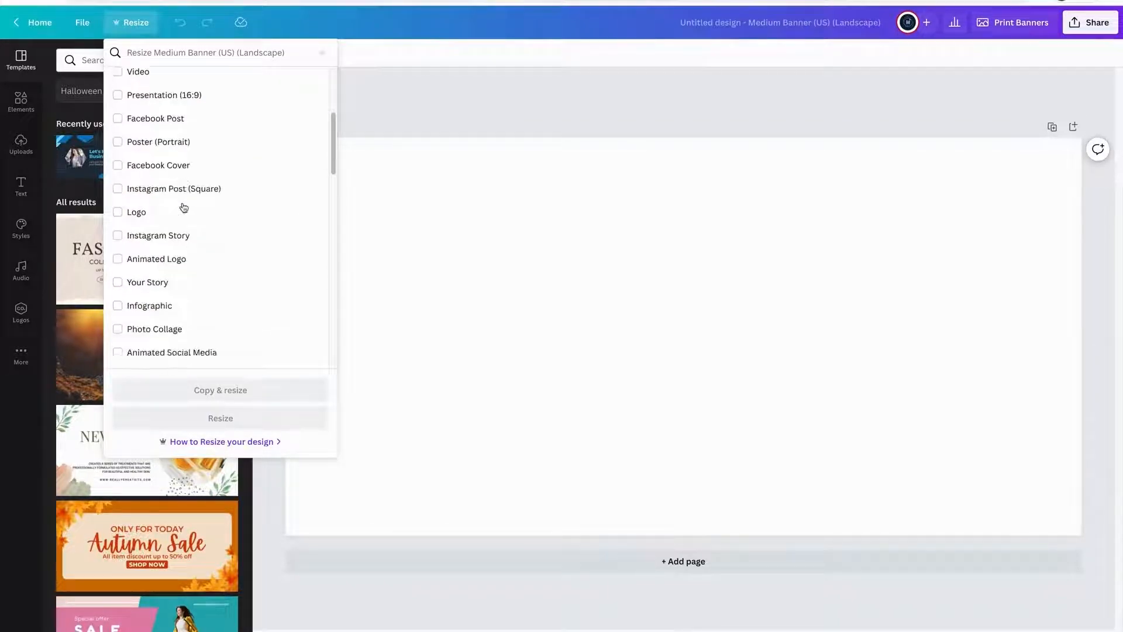
scroll(183, 207, "up", 5)
scroll(182, 206, "down", 15)
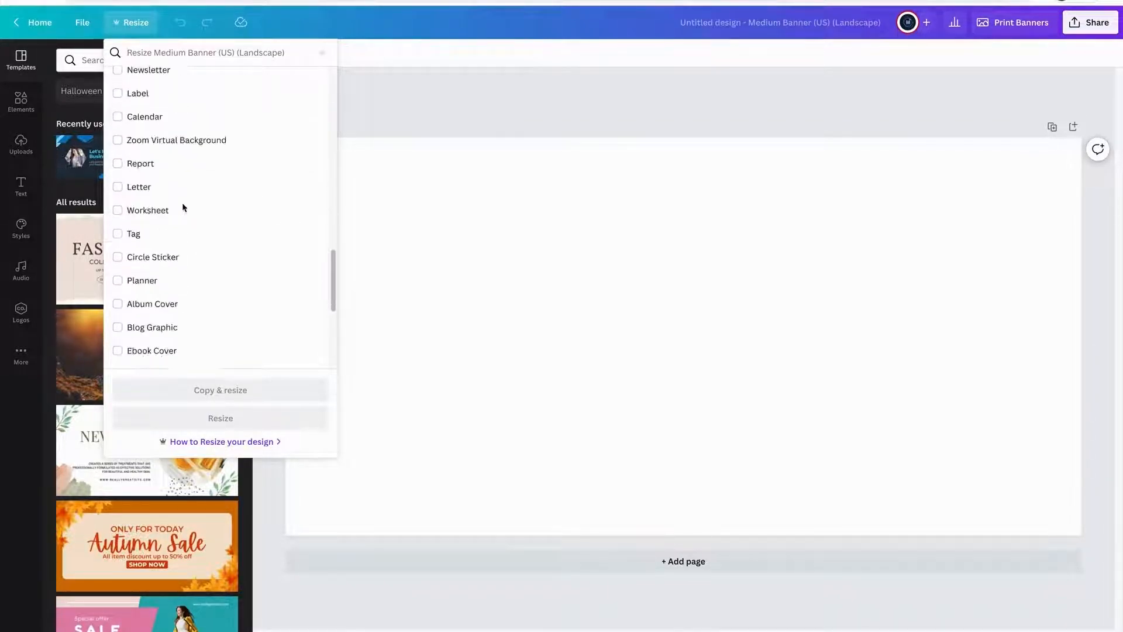
scroll(183, 207, "up", 20)
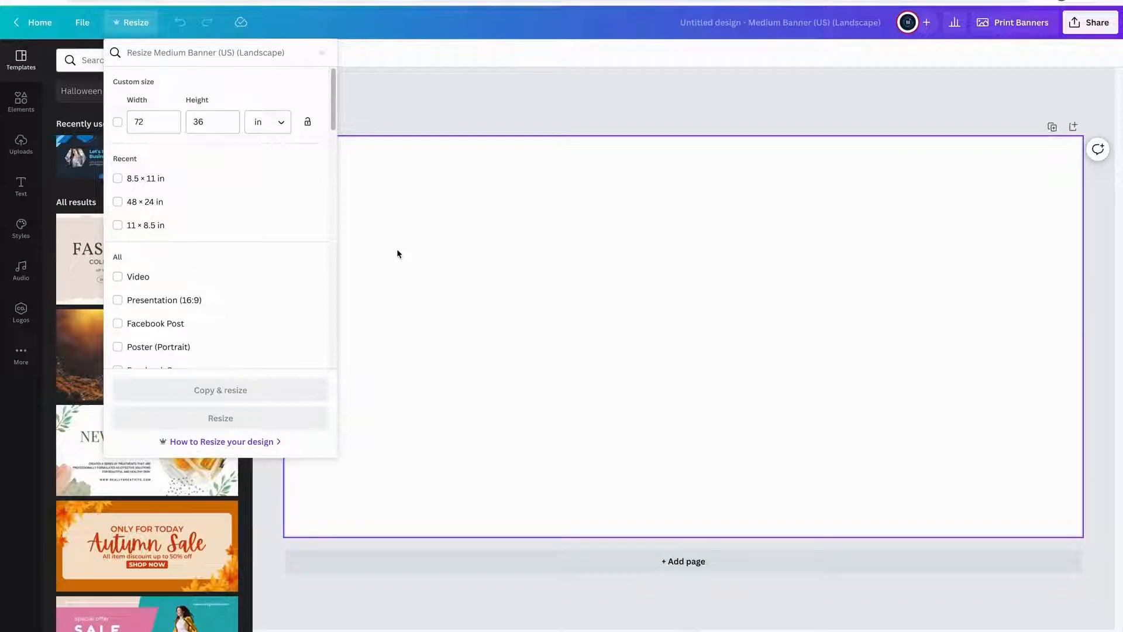
left_click(418, 94)
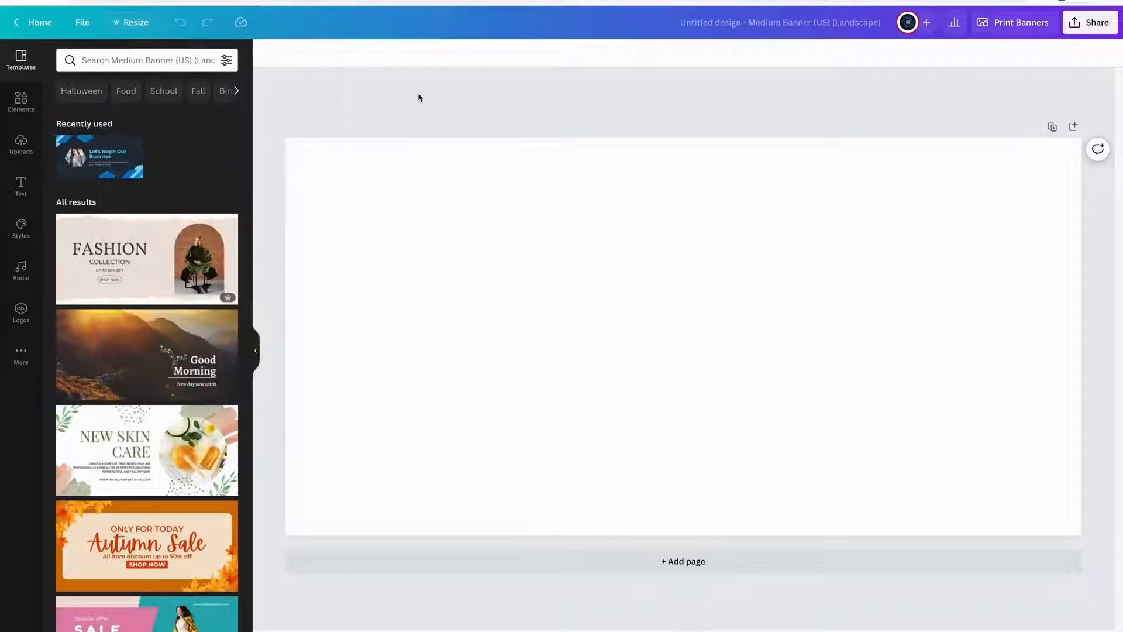
Search the banner templates for podcast.
left_click(108, 60)
left_click(359, 82)
left_click(112, 59)
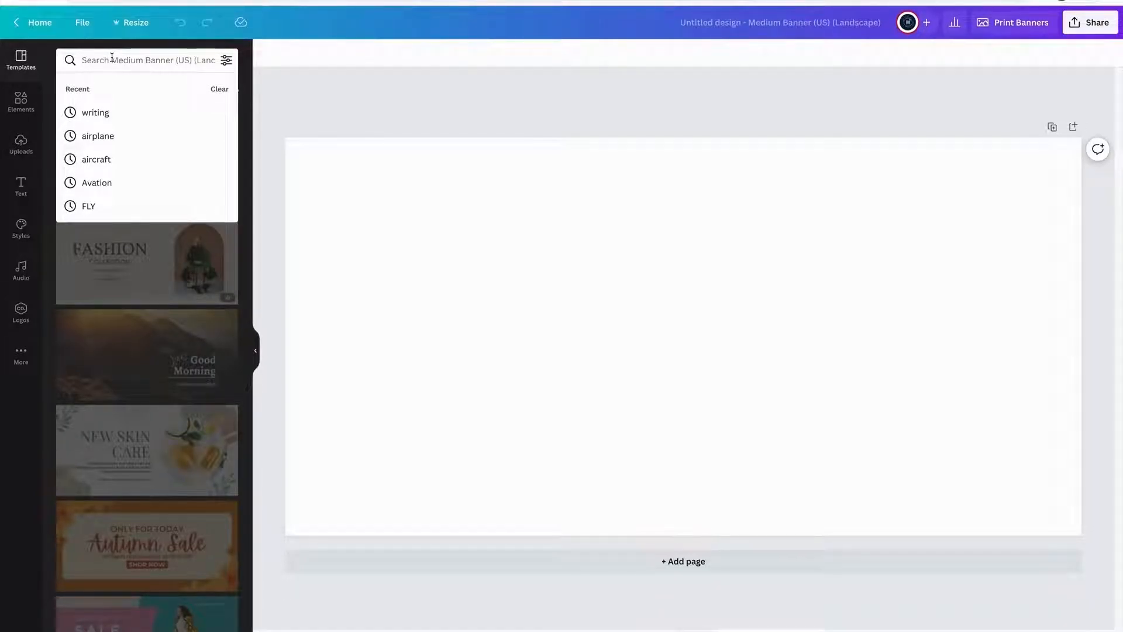
type("POD")
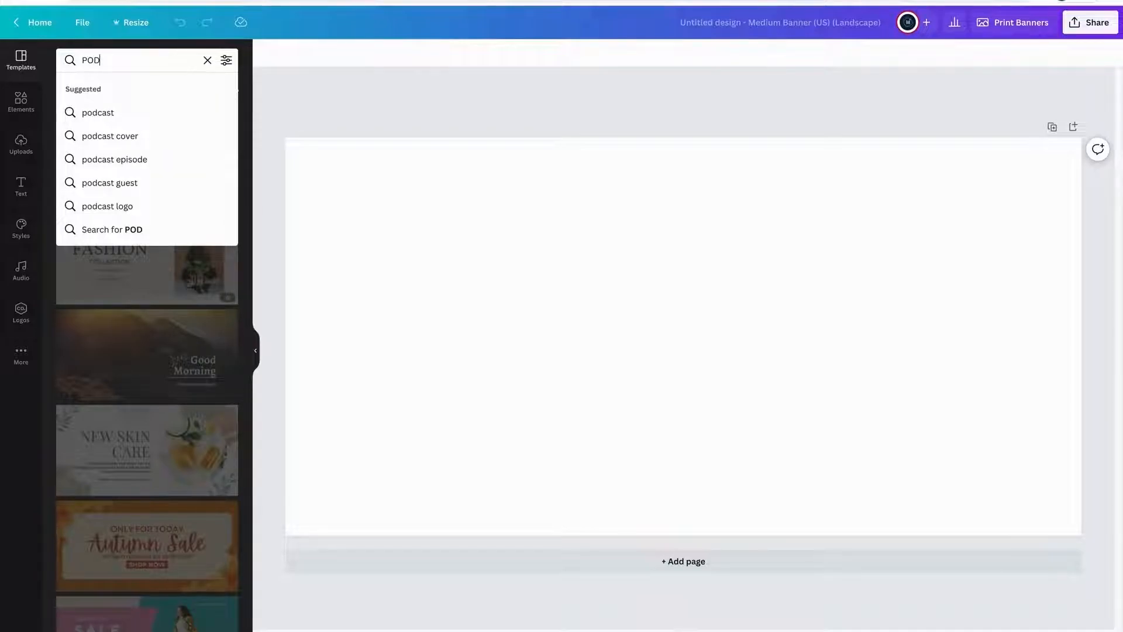
left_click(108, 112)
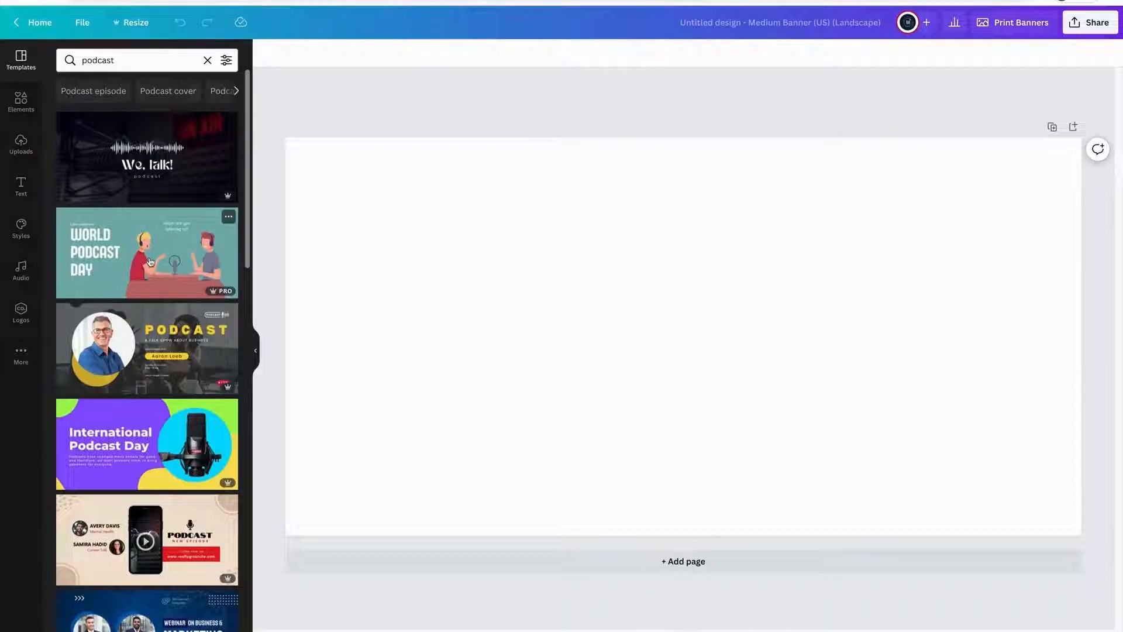
Browse the podcast templates and apply the dark one with a circular portrait and the yellow PODCAST title.
scroll(149, 252, "down", 7)
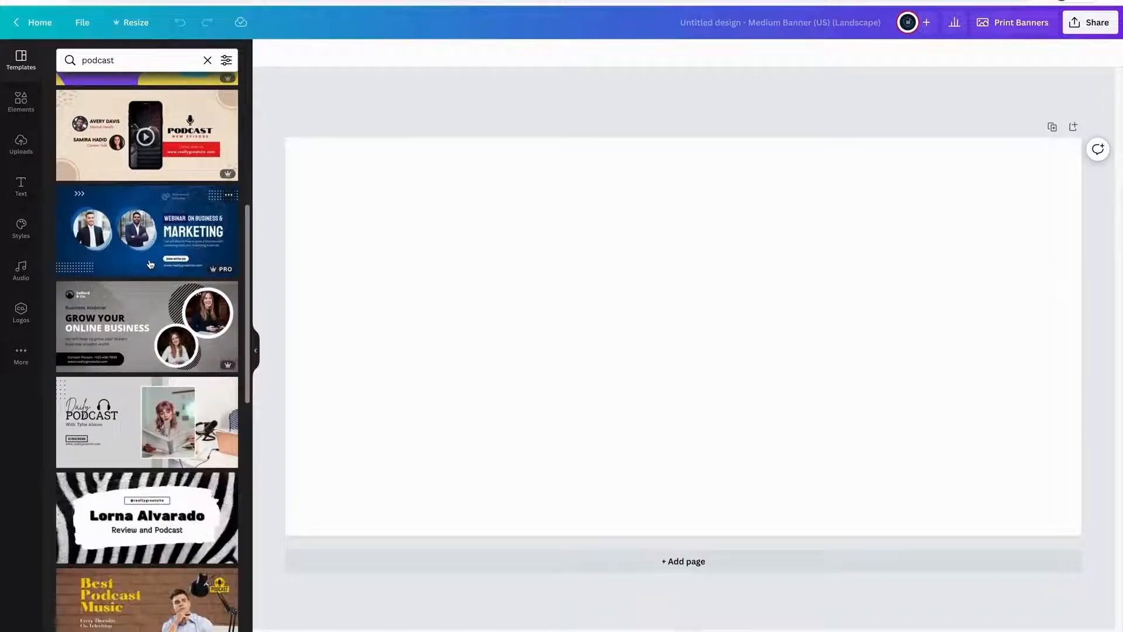
scroll(154, 268, "down", 1)
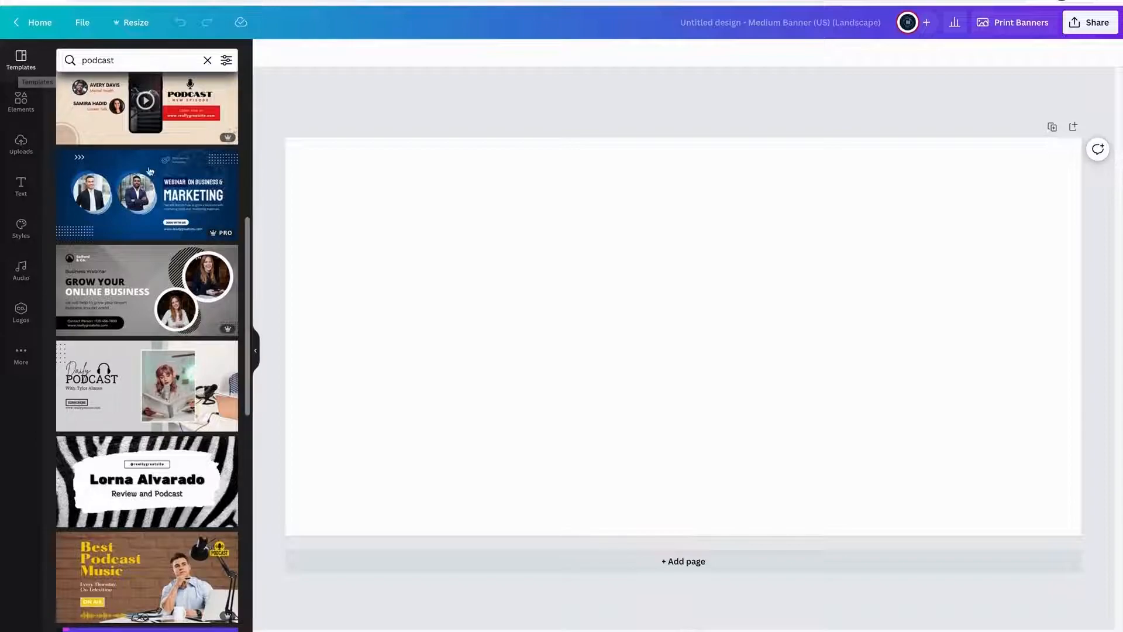
scroll(173, 237, "down", 7)
scroll(174, 237, "down", 5)
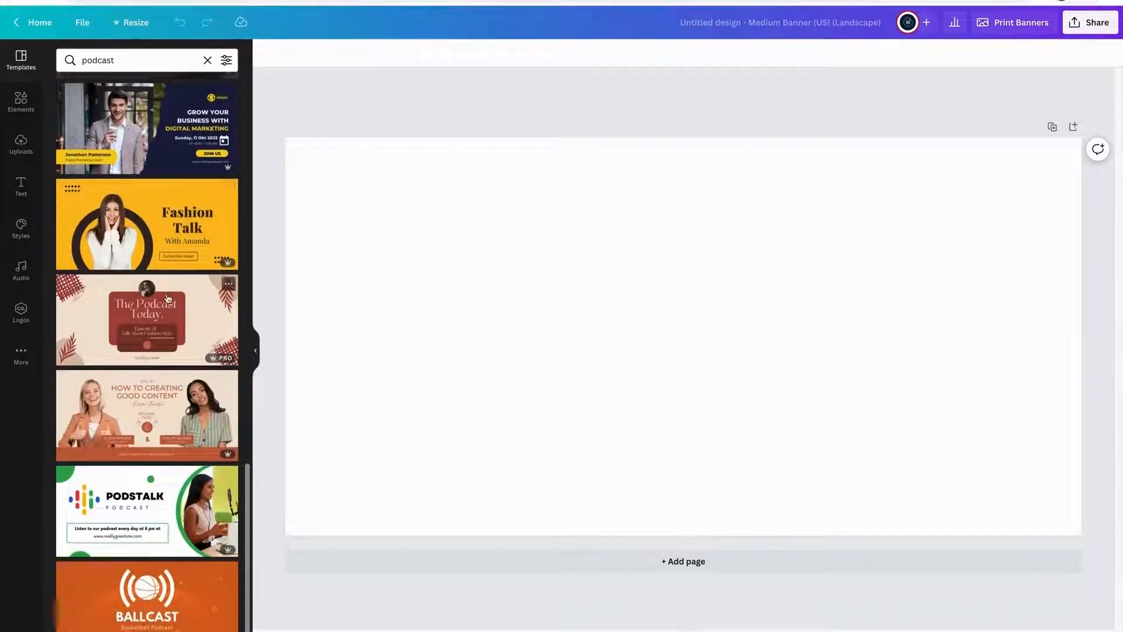
scroll(170, 275, "down", 5)
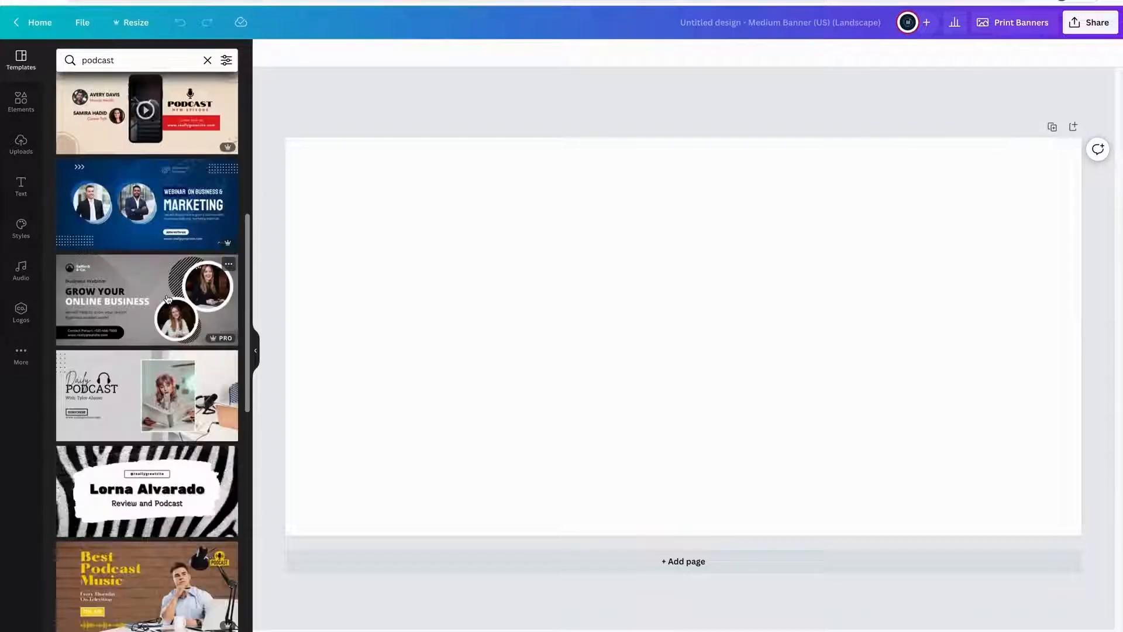
scroll(168, 299, "up", 7)
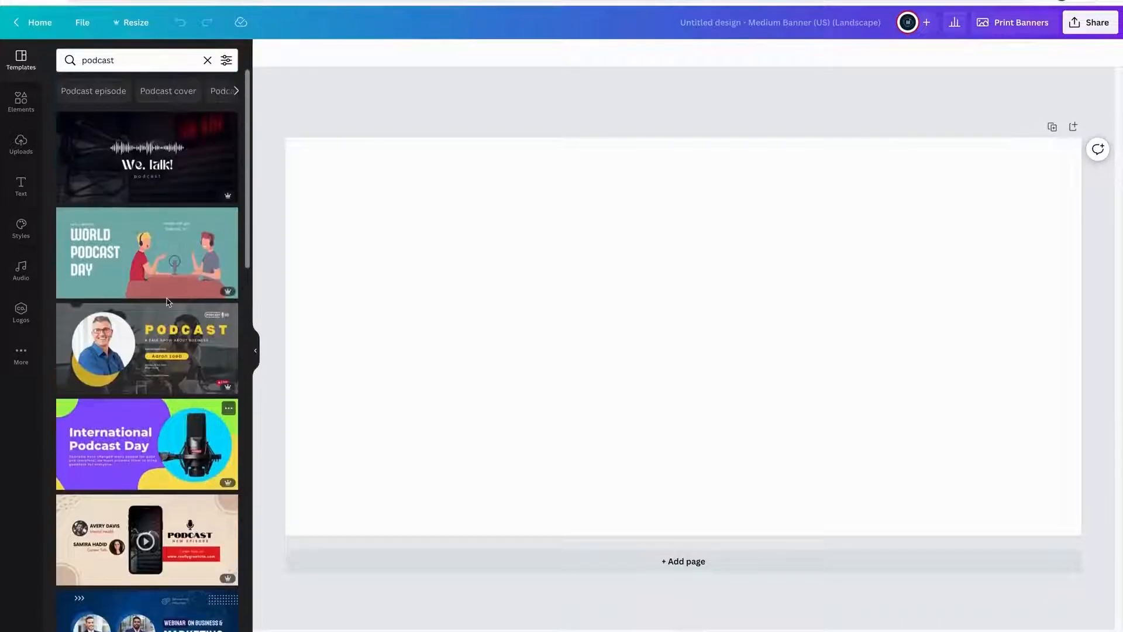
left_click(174, 351)
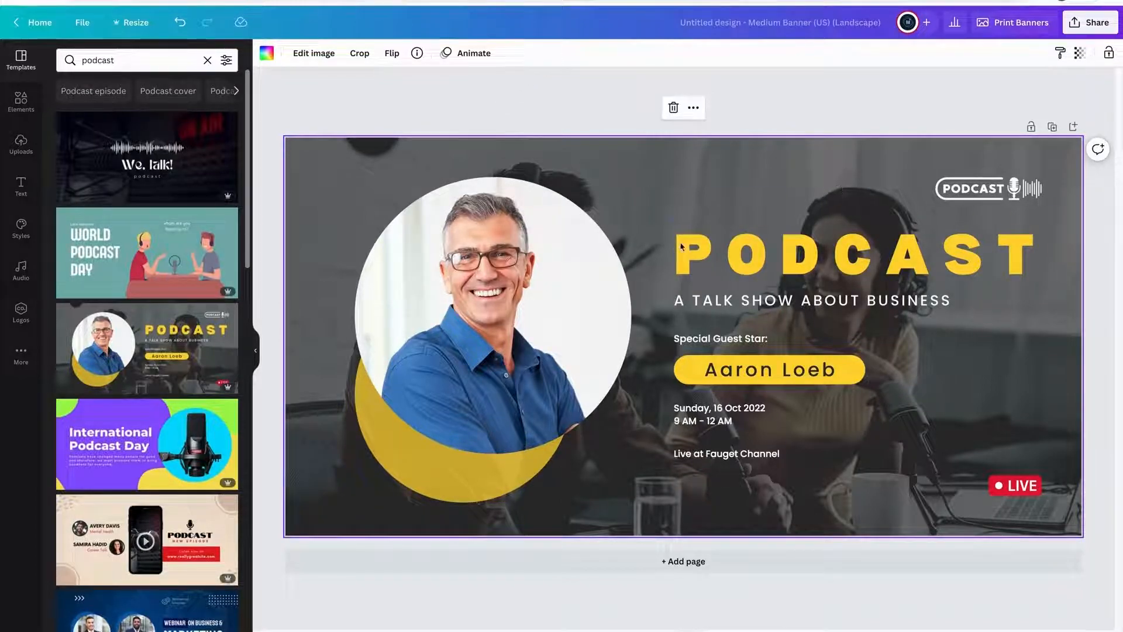
left_click(728, 302)
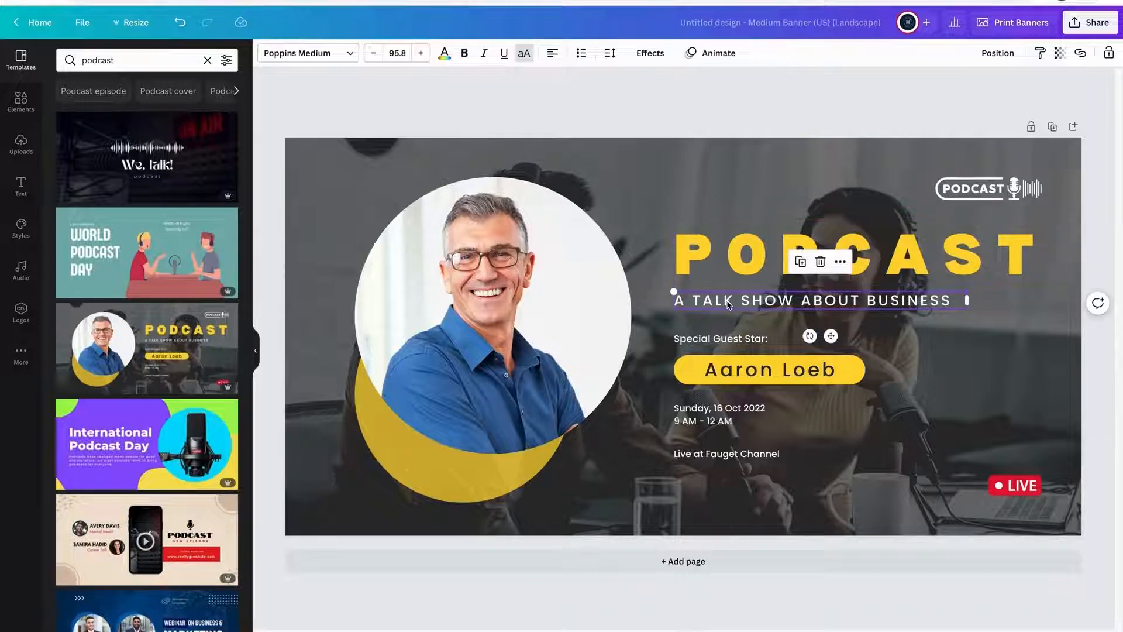
left_click(978, 193)
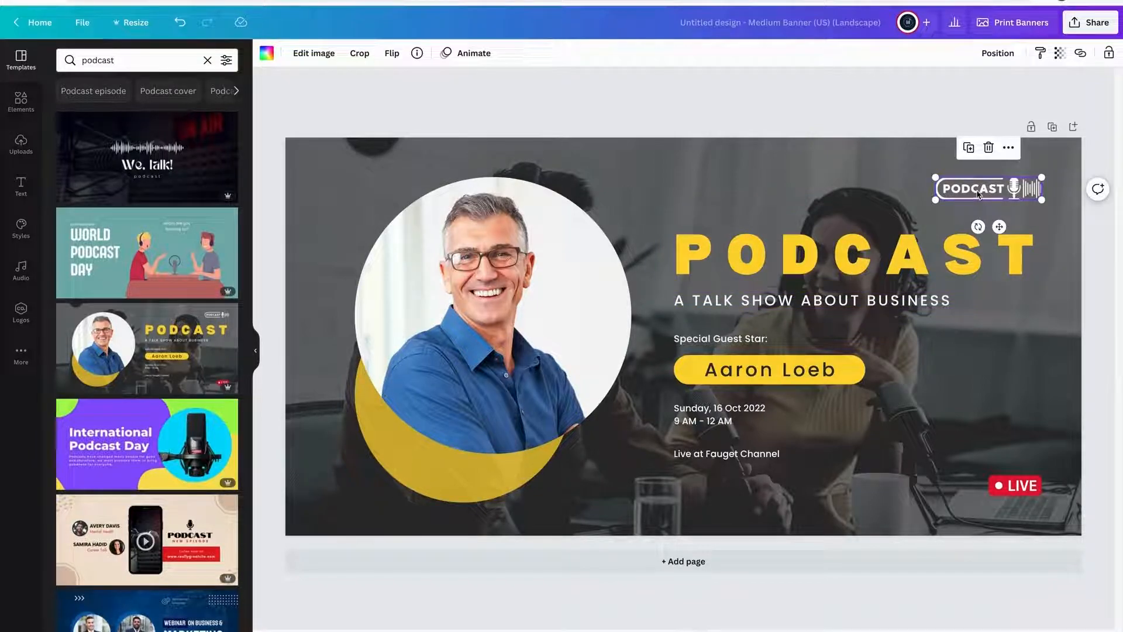
left_click(492, 134)
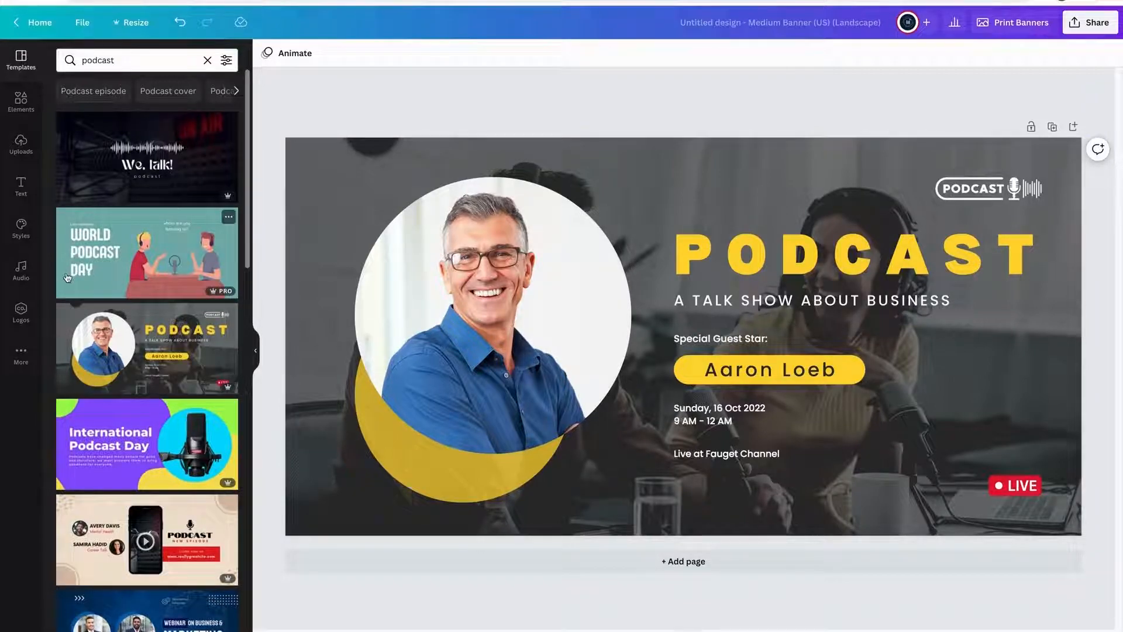
Apply the Nickainley and Inter style combination to the banner's fonts and colors.
left_click(20, 229)
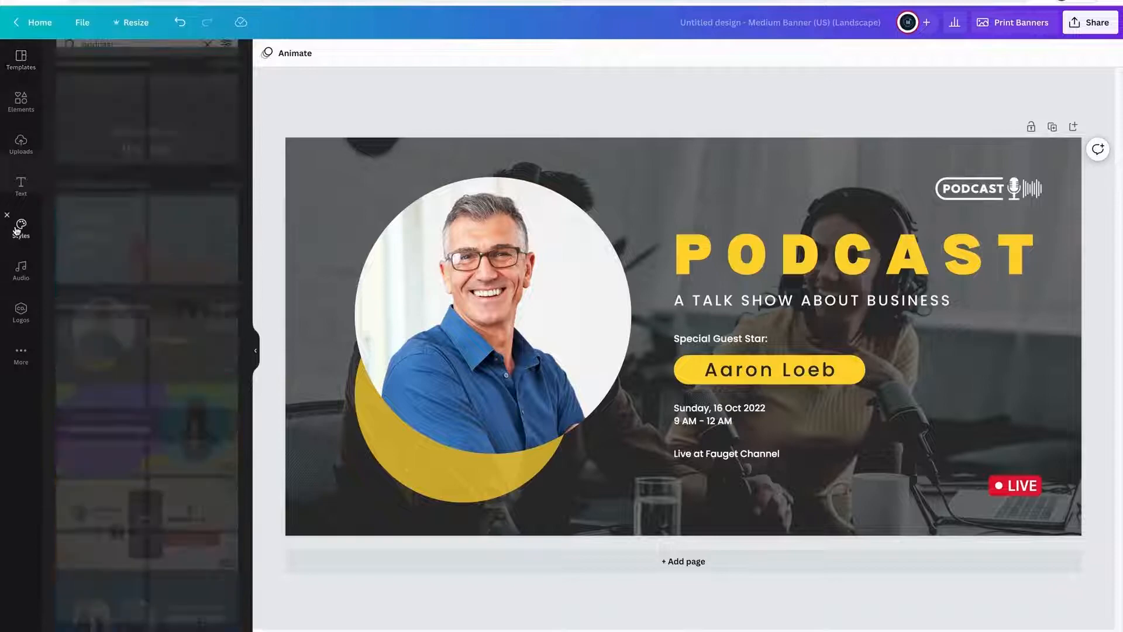
scroll(197, 256, "down", 1)
scroll(198, 256, "down", 4)
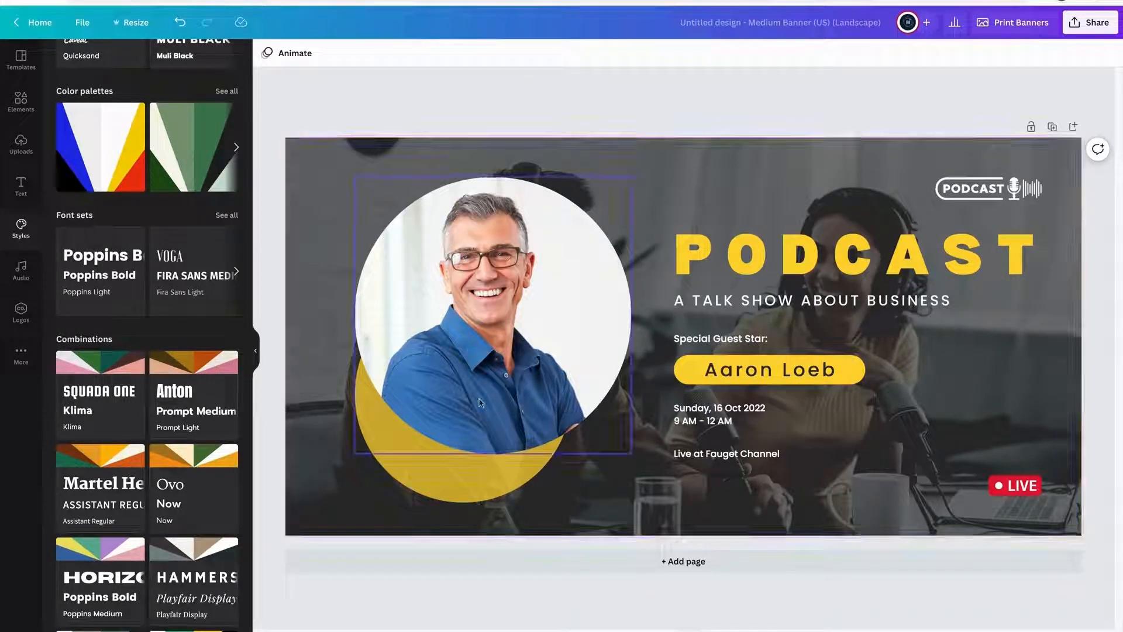
scroll(192, 340, "down", 8)
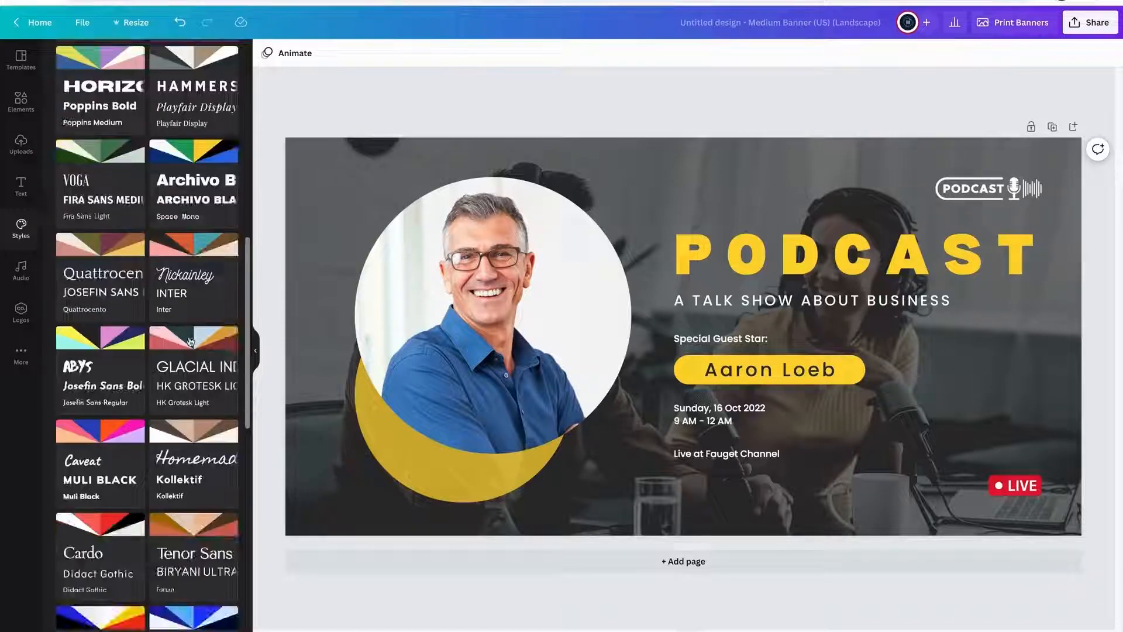
scroll(191, 340, "down", 1)
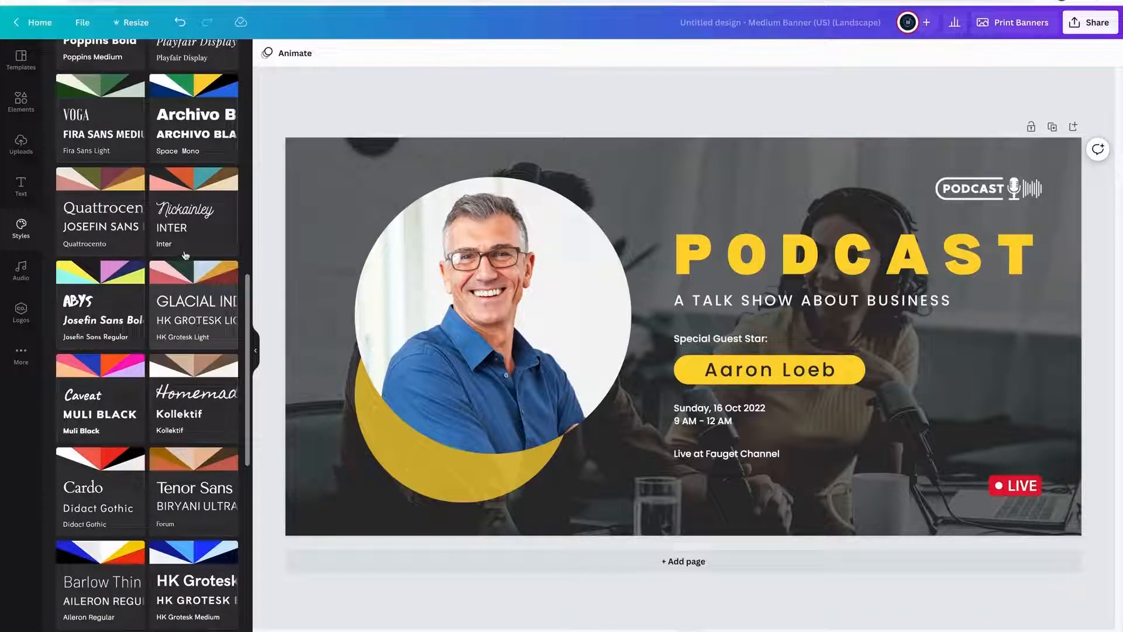
left_click(184, 195)
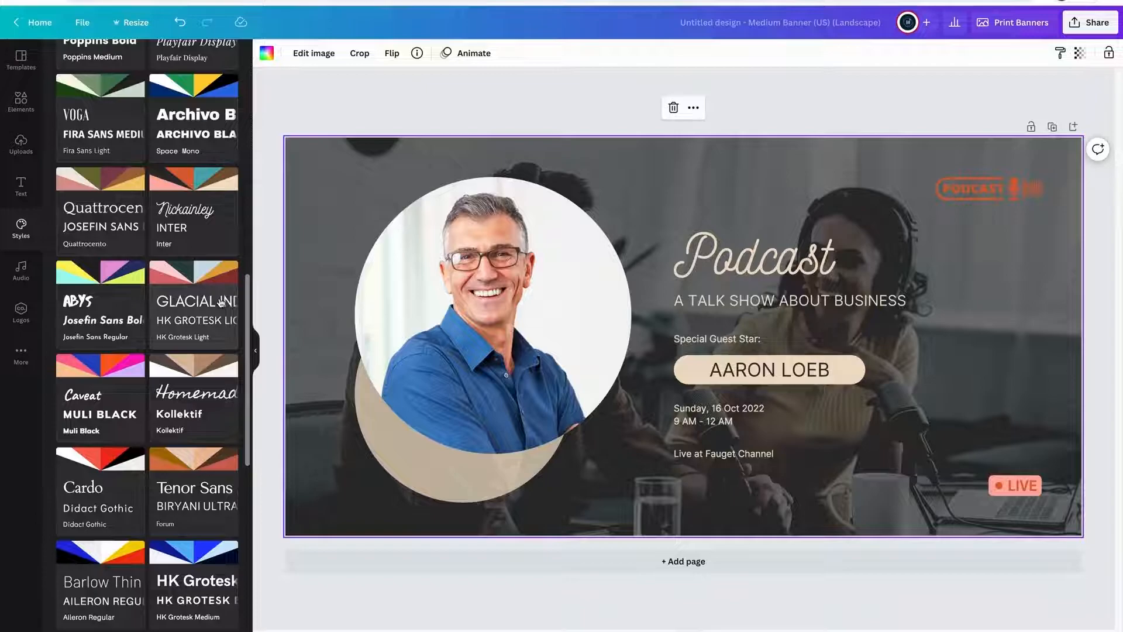
Try the Arsenal and Radley style combination on the banner, and replace it with the Roxborough and Montserrat combination.
scroll(217, 300, "down", 7)
scroll(212, 310, "down", 4)
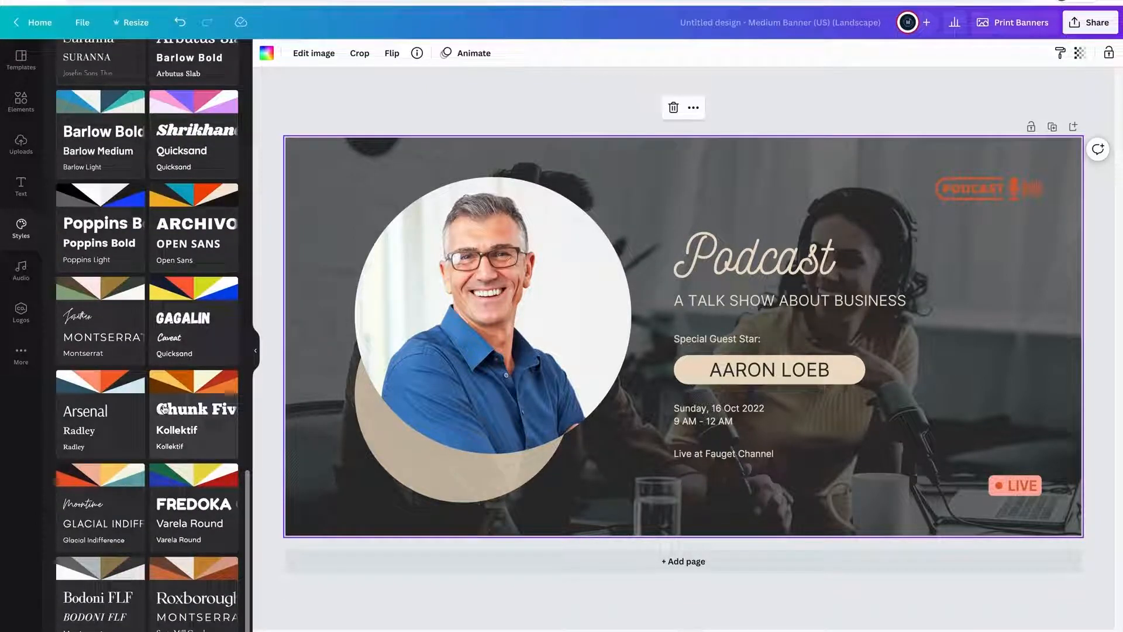
left_click(107, 408)
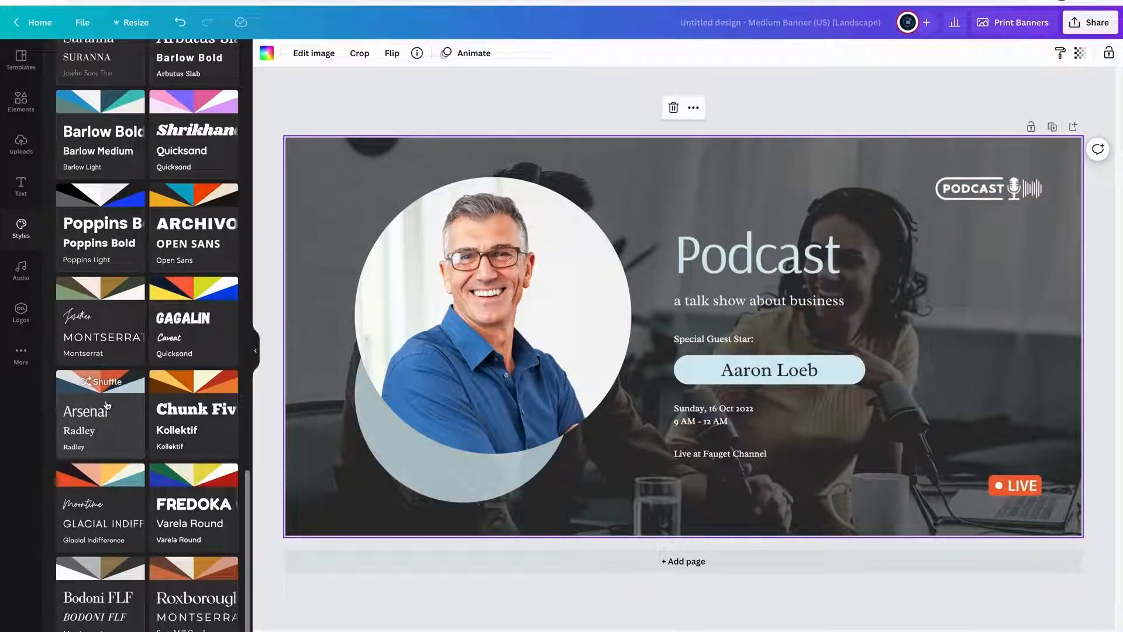
left_click(201, 582)
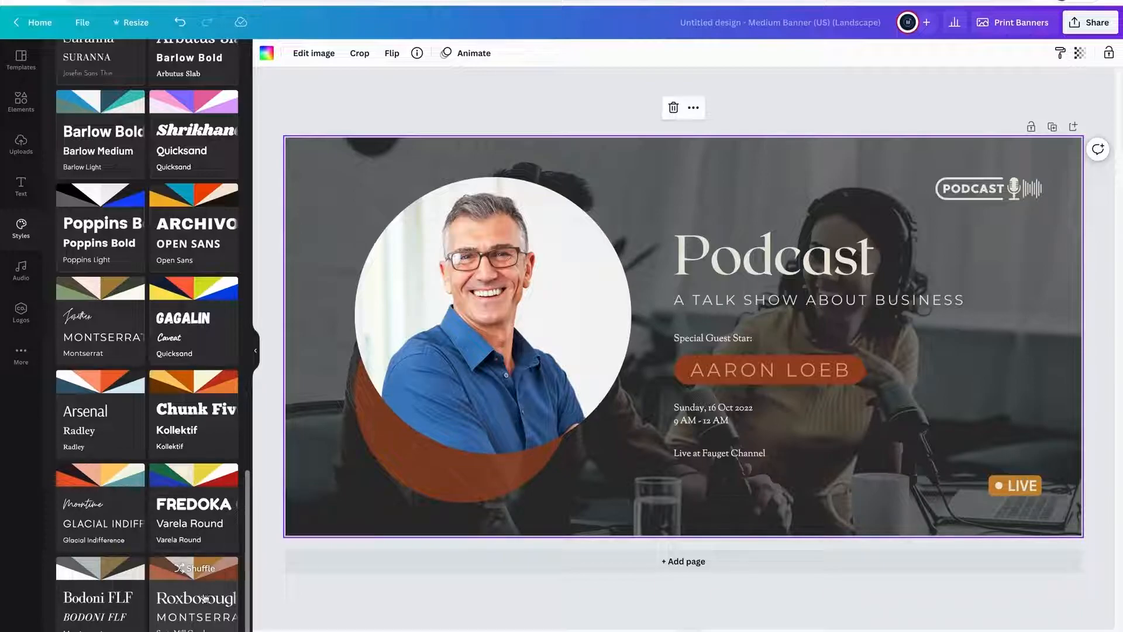
scroll(205, 598, "up", 15)
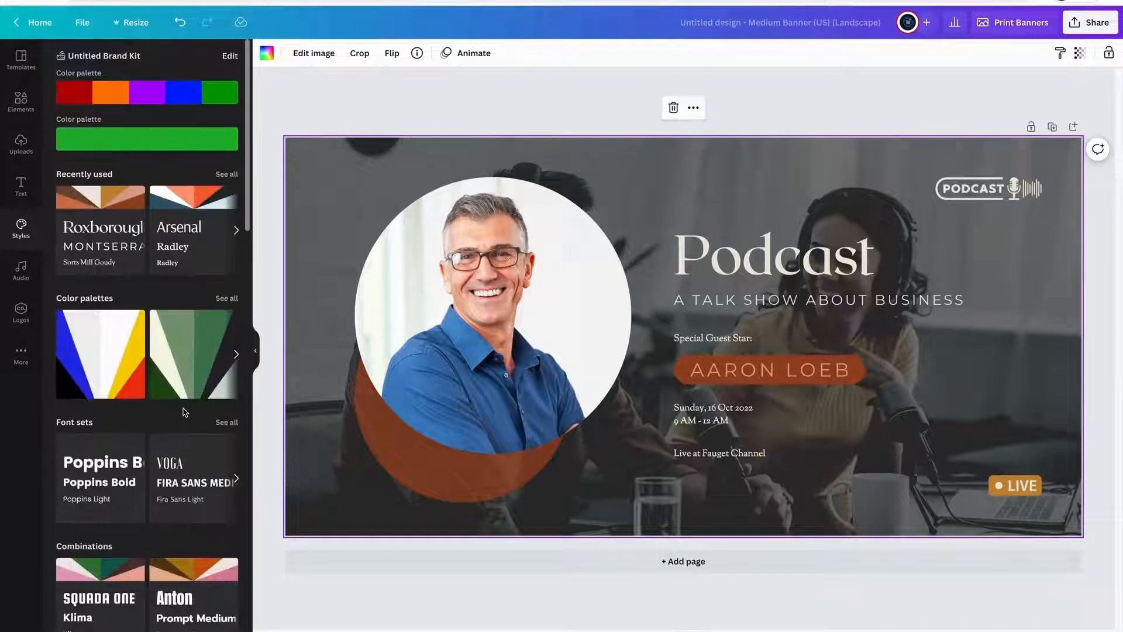
Try the Festive, Summer and Epic filters on the banner's circular portrait photo.
left_click(306, 55)
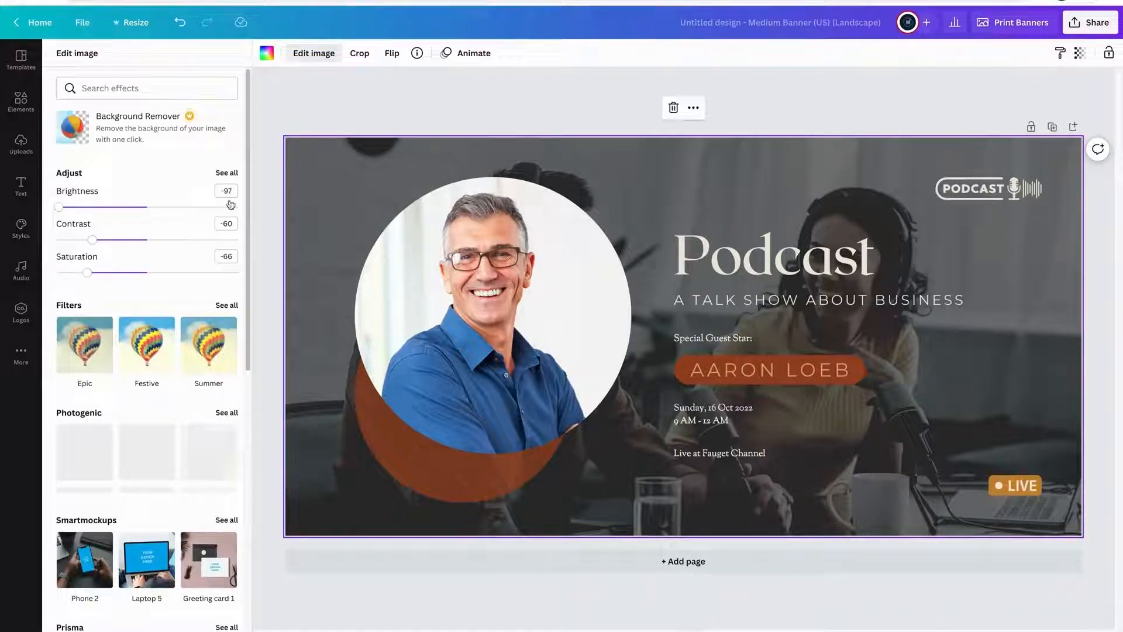
scroll(210, 360, "down", 3)
scroll(209, 359, "down", 2)
left_click(417, 257)
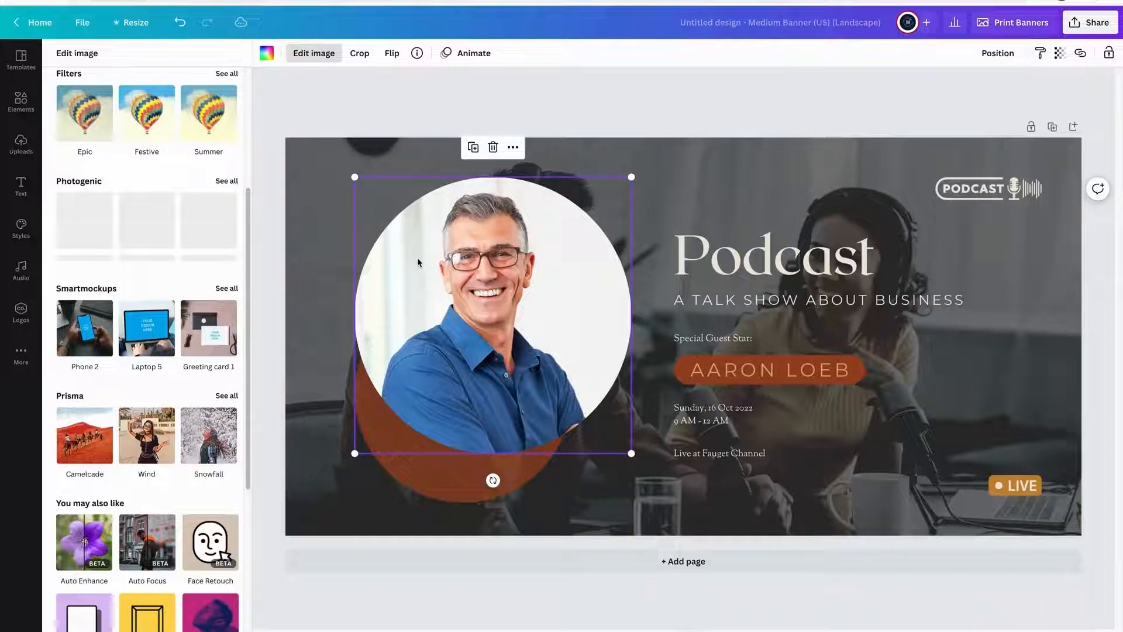
scroll(205, 293, "down", 1)
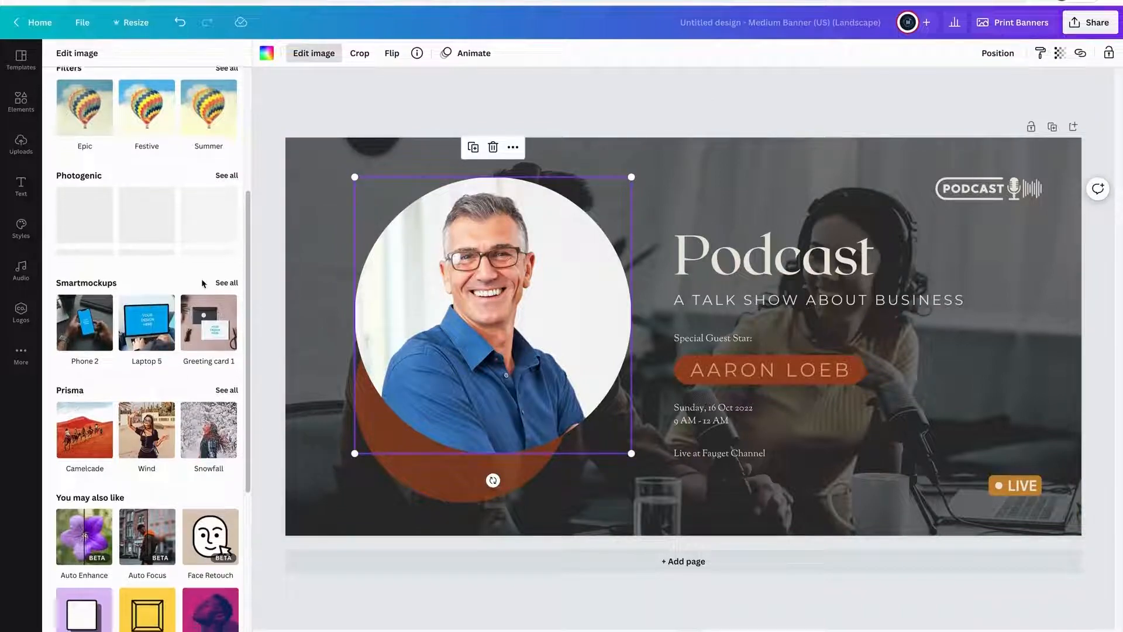
scroll(204, 283, "up", 3)
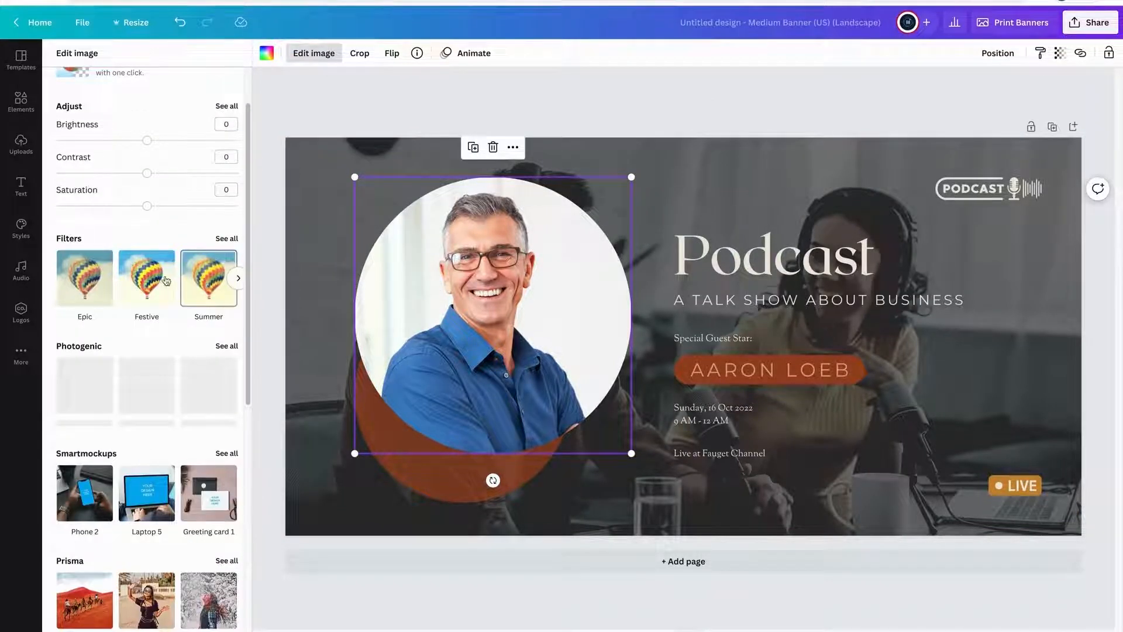
left_click(146, 281)
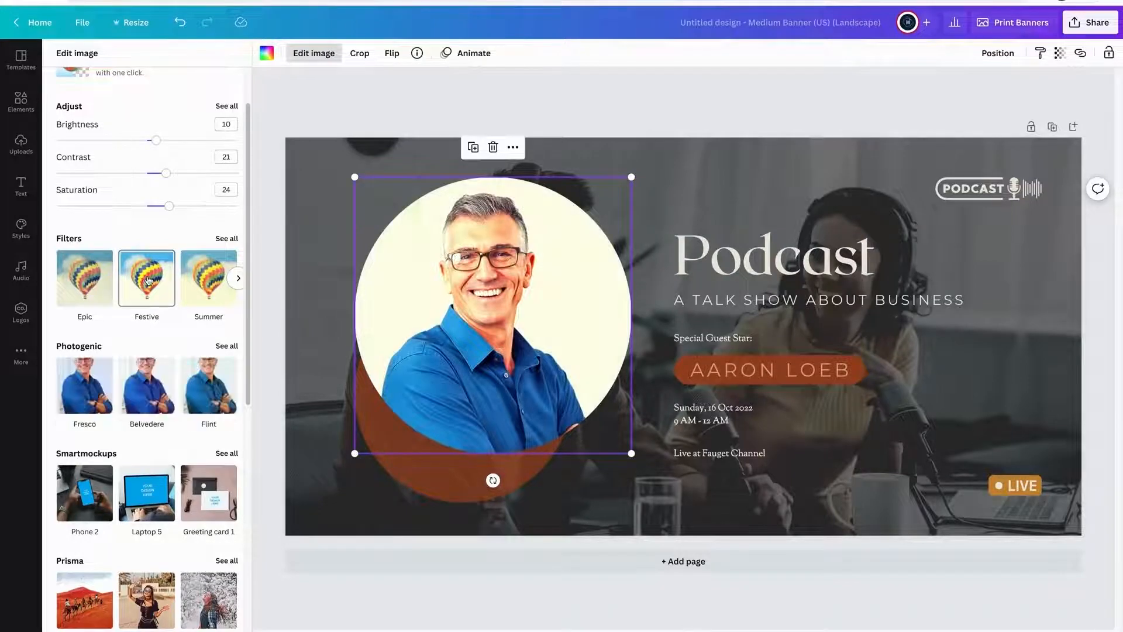
left_click(196, 284)
left_click(161, 285)
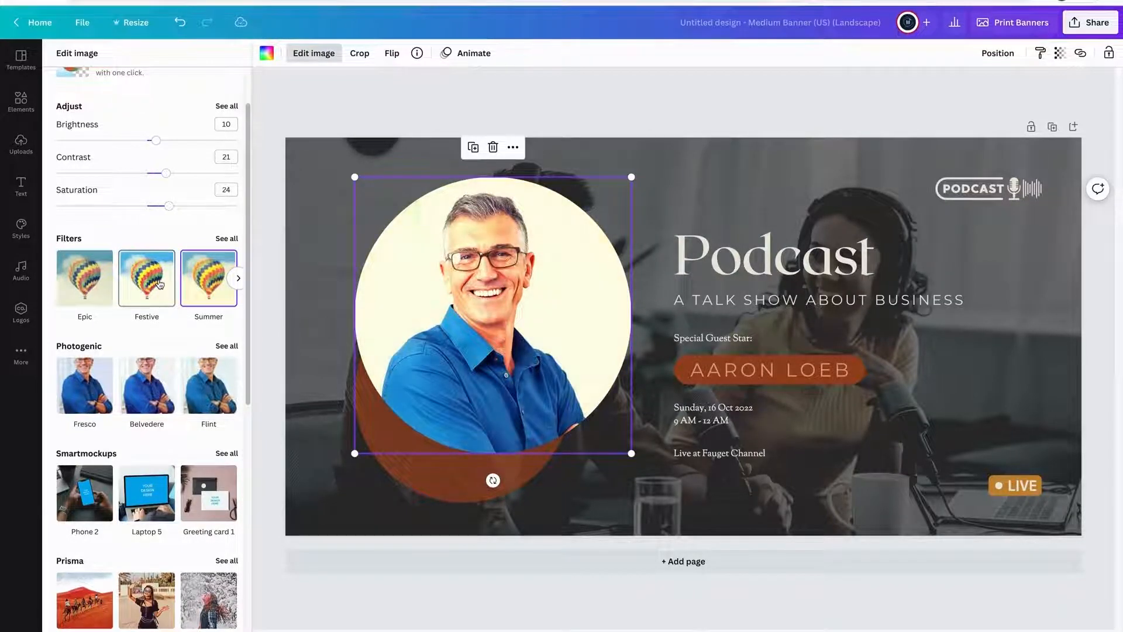
left_click(106, 282)
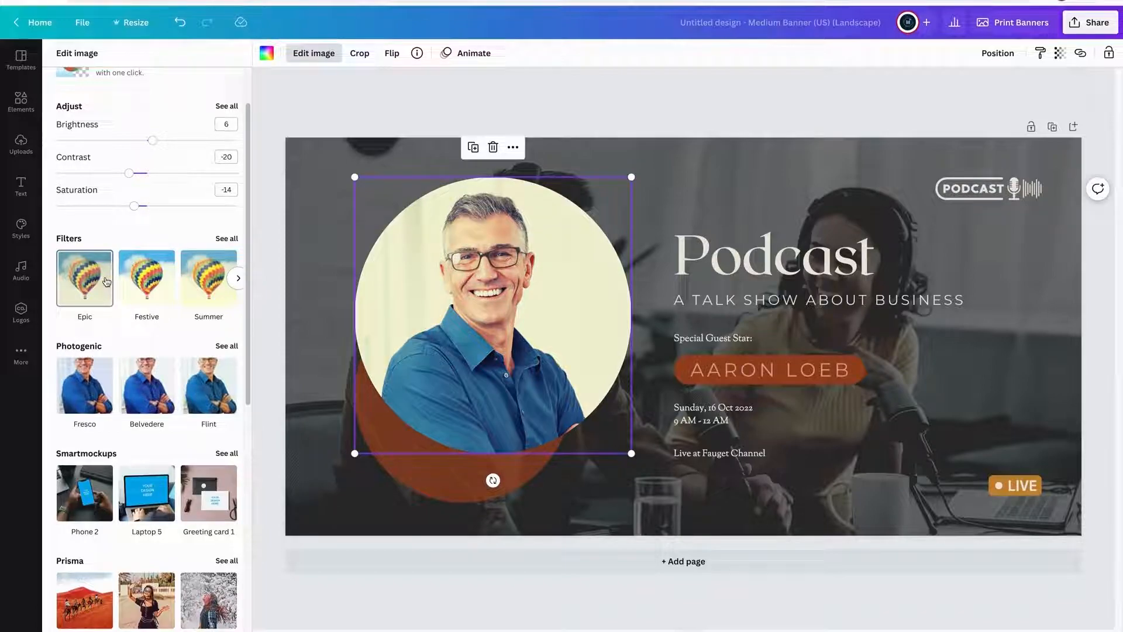
Try the Afterglow filter on the portrait, replace it with Festive, and look through the remaining image effects.
left_click(236, 281)
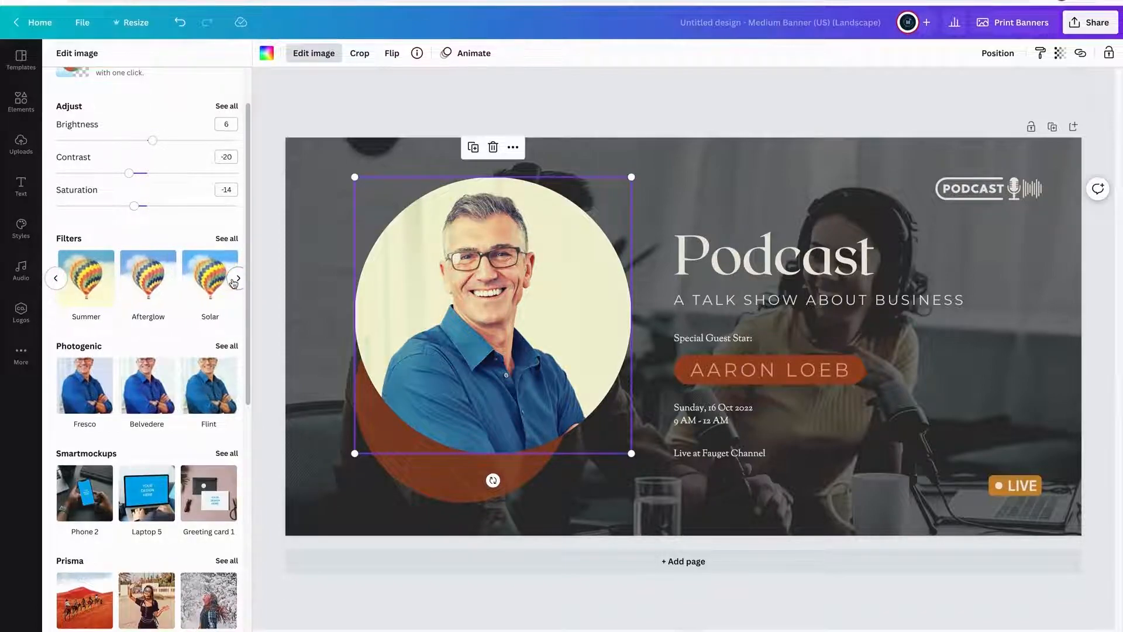
left_click(143, 284)
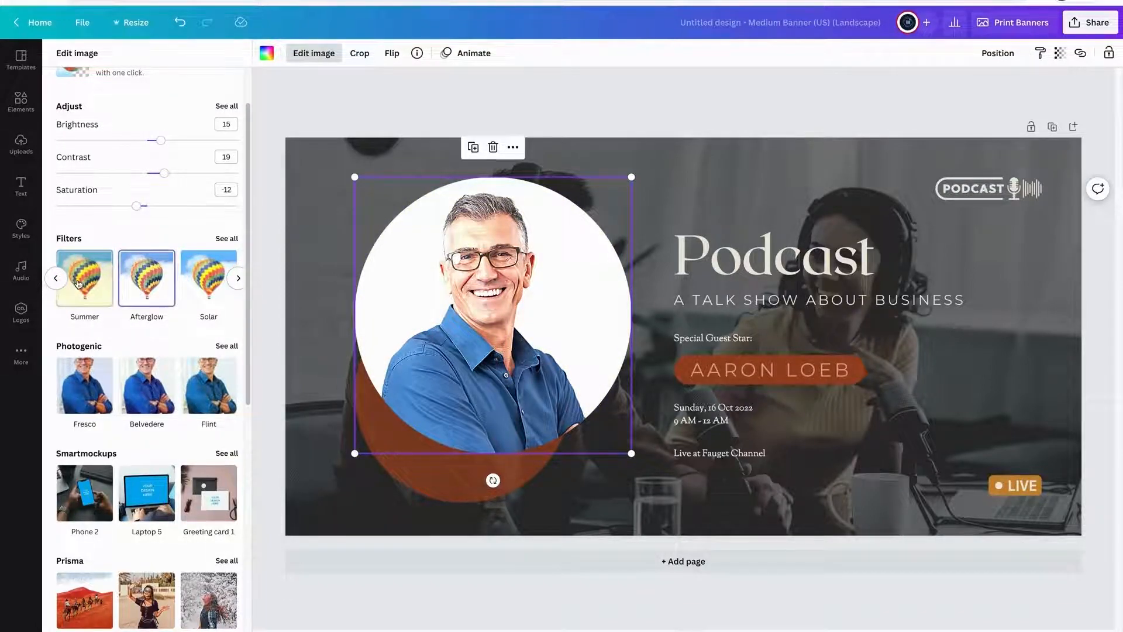
left_click(55, 278)
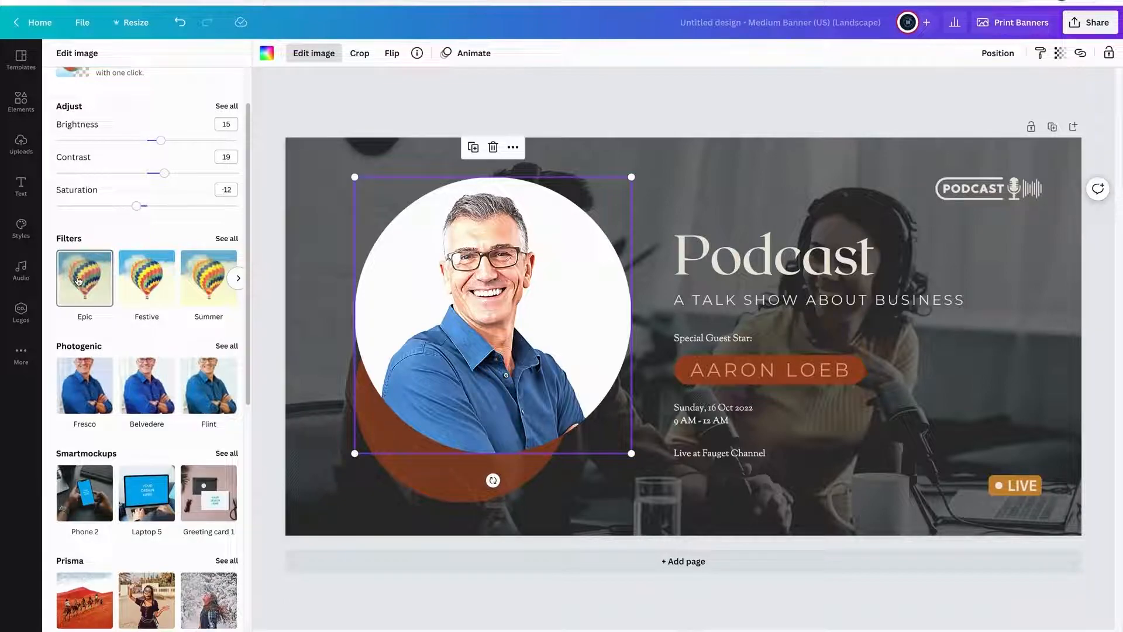
left_click(152, 279)
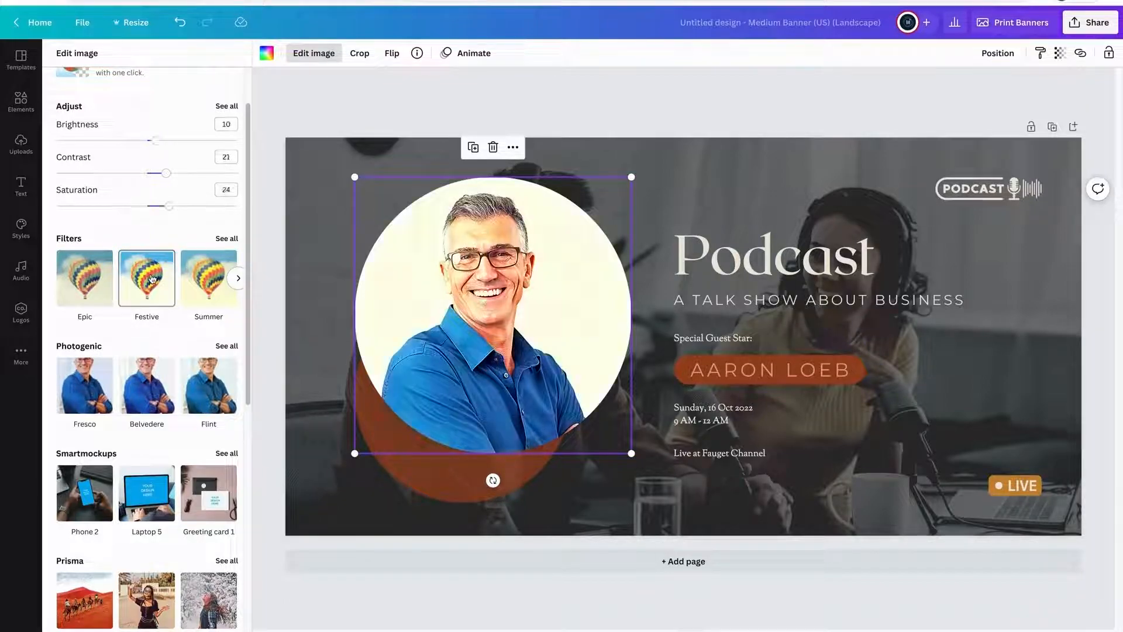
scroll(189, 341, "down", 1)
scroll(188, 340, "down", 3)
scroll(190, 345, "down", 5)
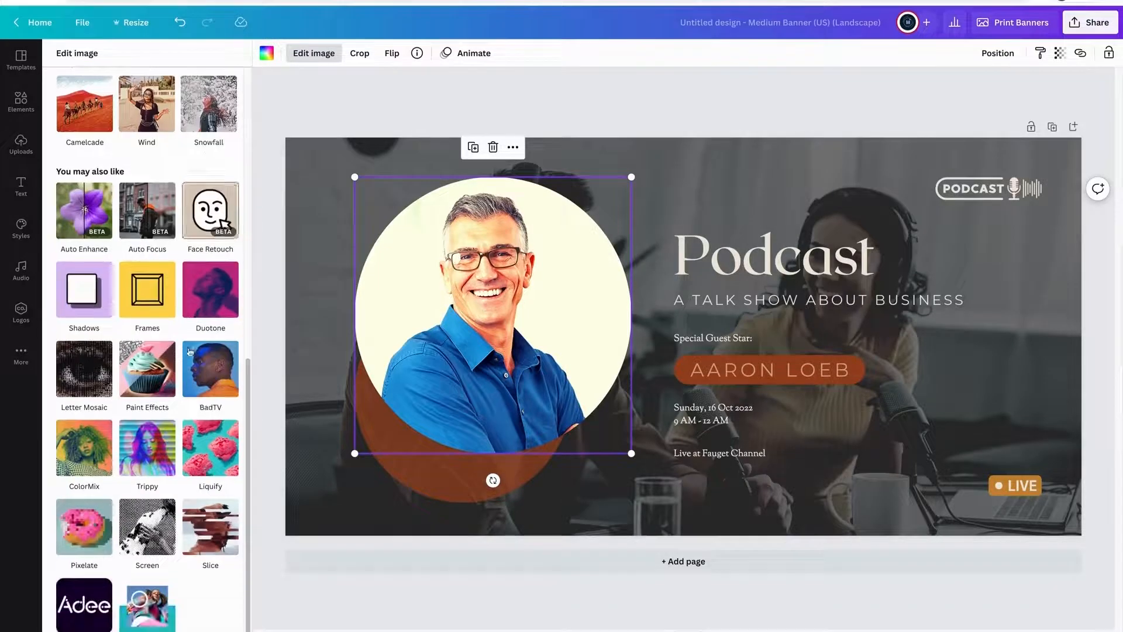
scroll(190, 345, "up", 9)
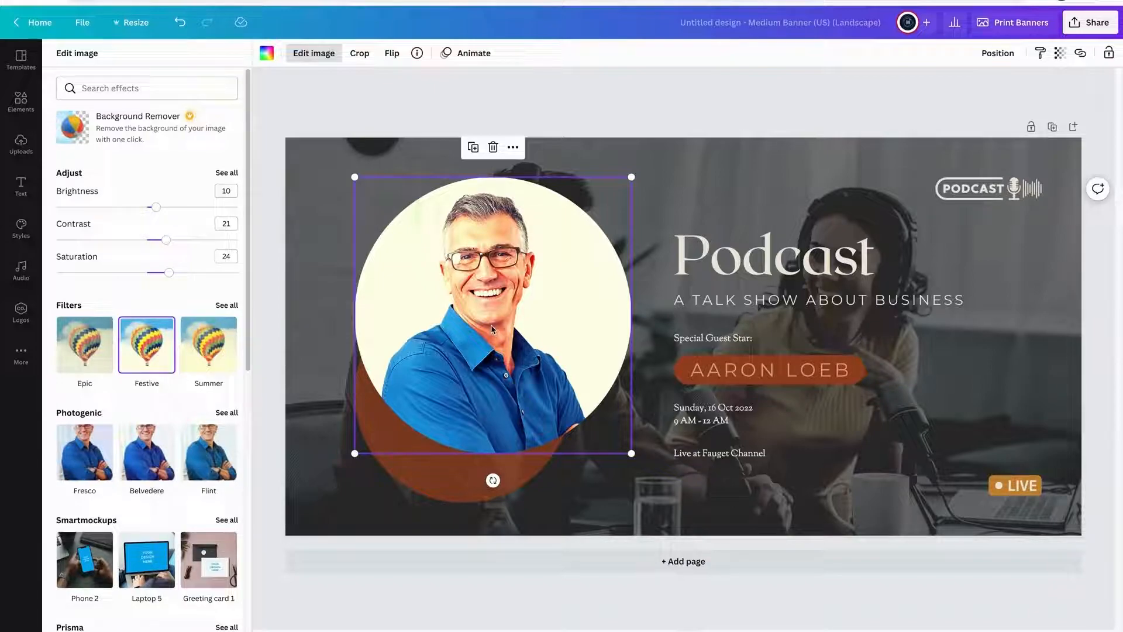
left_click(315, 55)
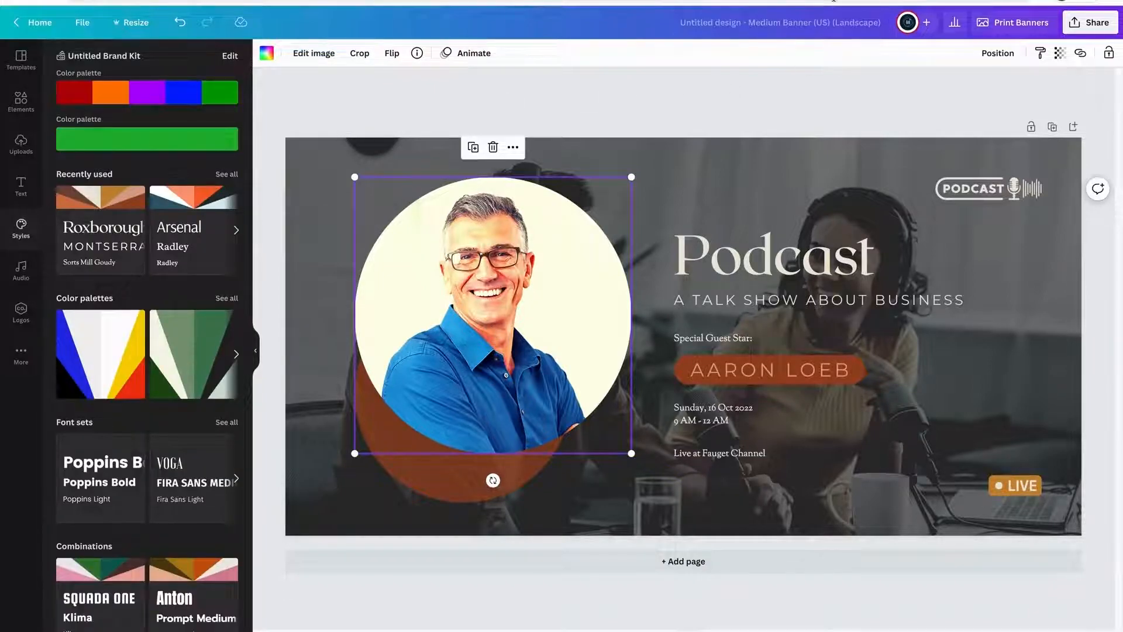
Search Google Images for MIC in a new browser tab.
key("super+t")
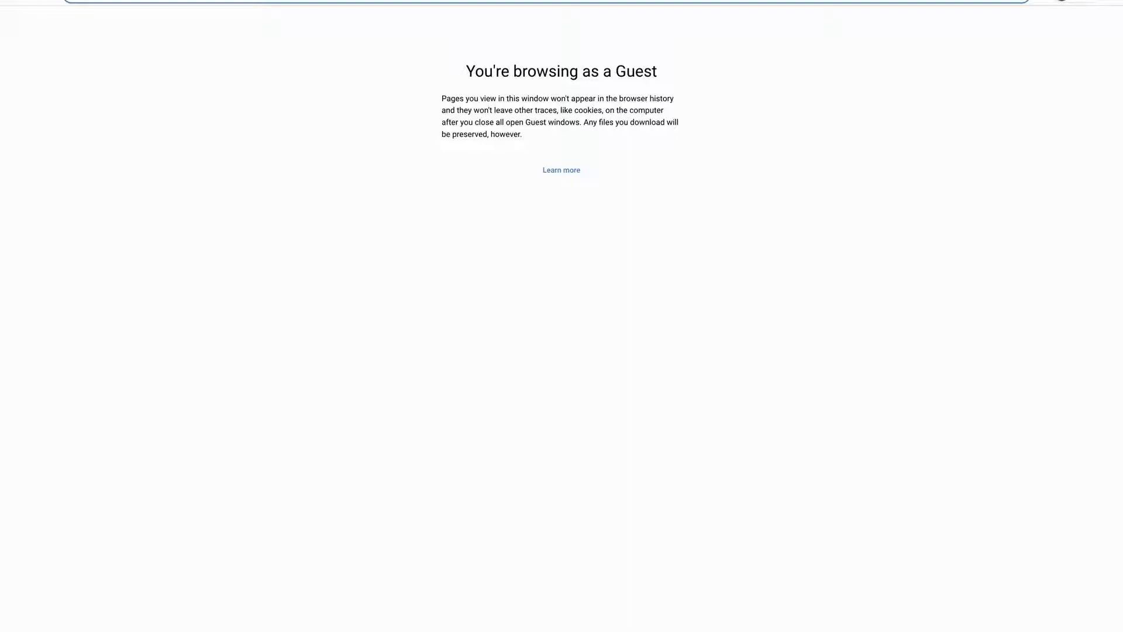
type("MIC")
key("Return")
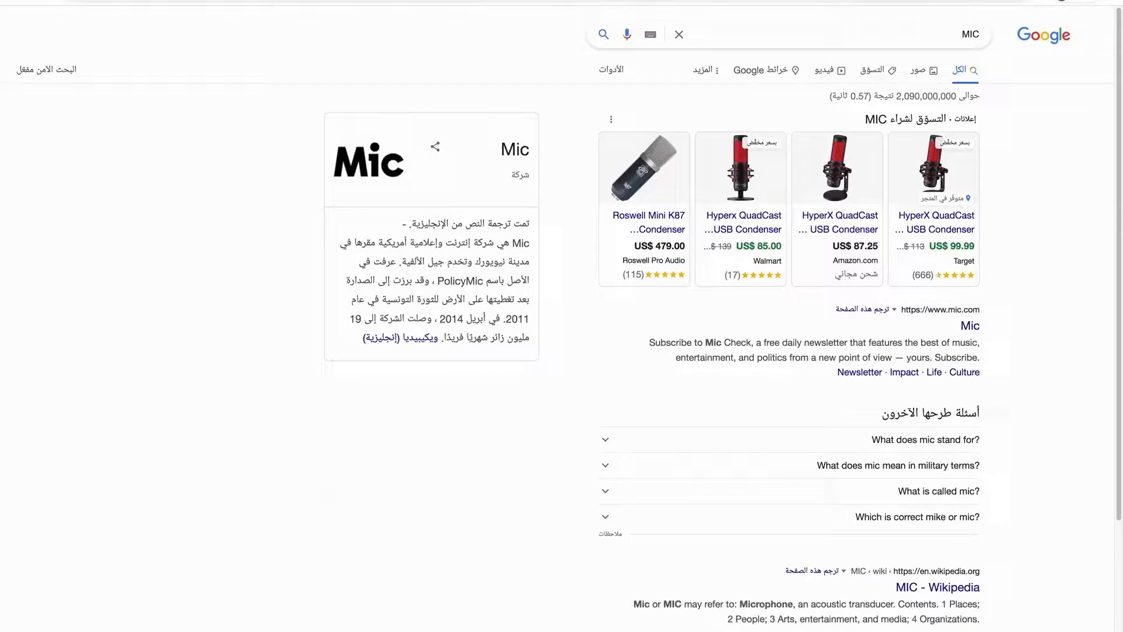
left_click(917, 70)
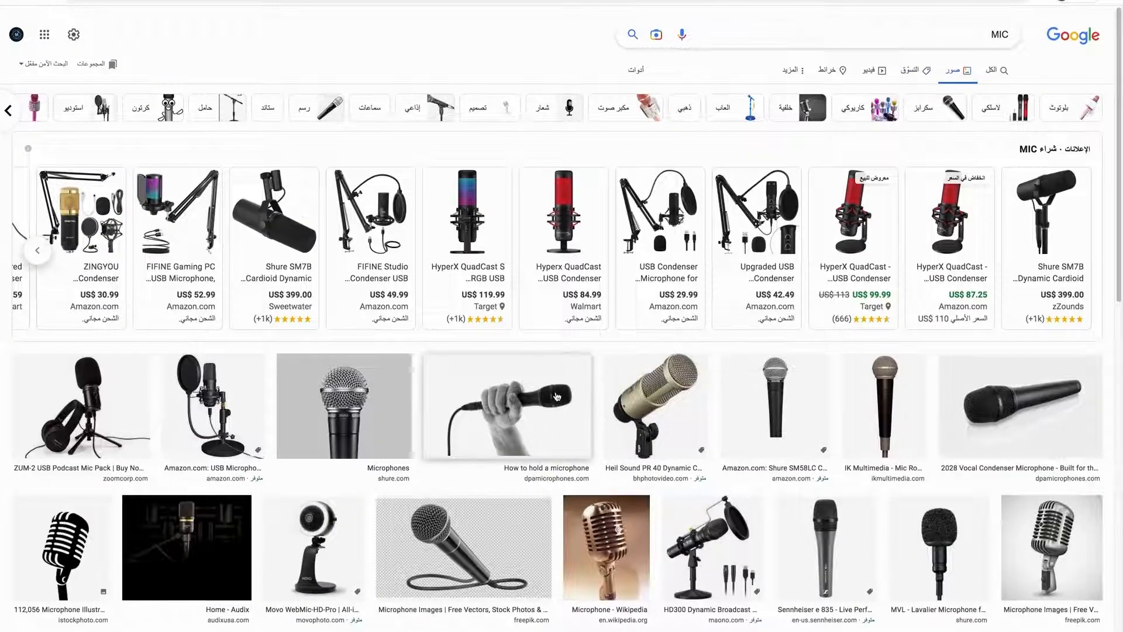
Save the picture of a hand holding a microphone to the Downloads folder.
left_click(557, 397)
right_click(331, 182)
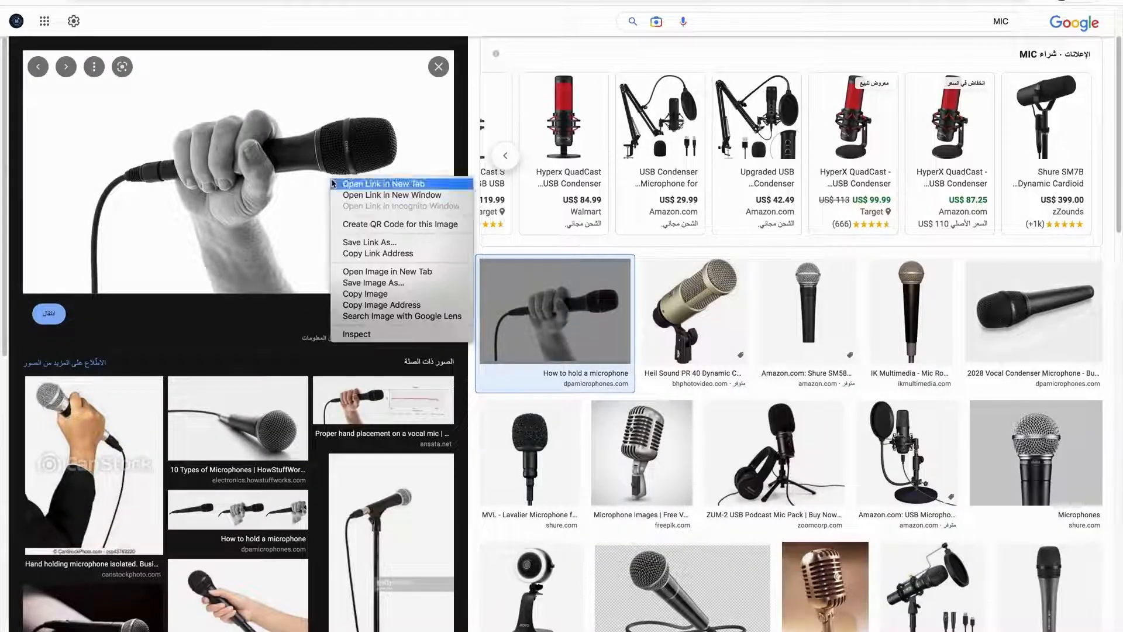
left_click(374, 282)
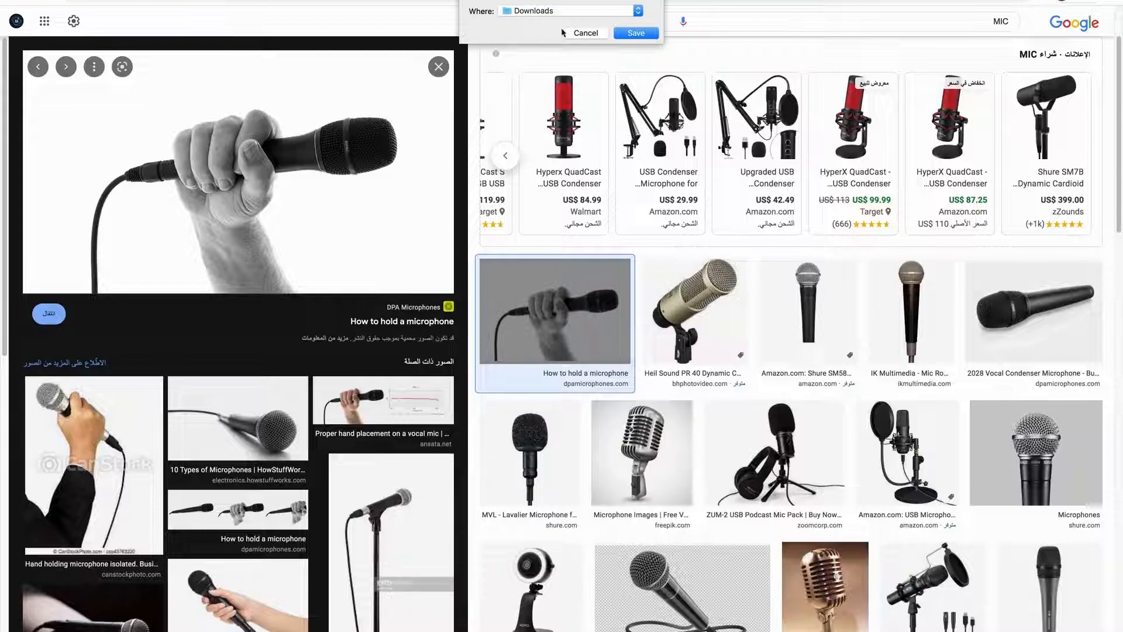
left_click(637, 33)
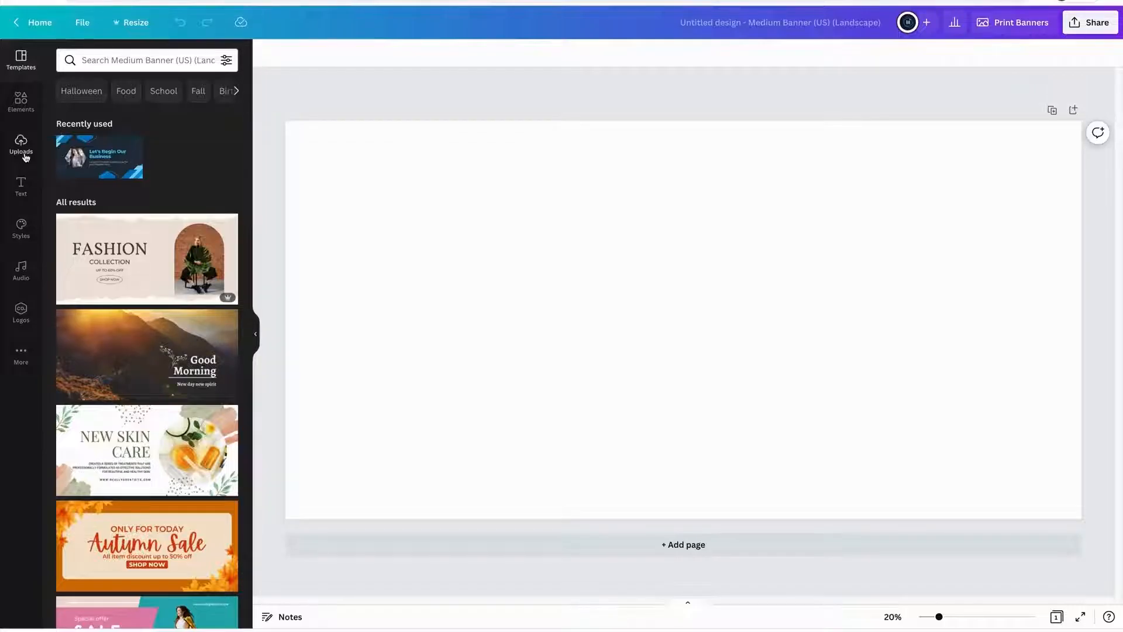
Switch to Canva and upload the saved microphone picture from the Downloads folder.
left_click(21, 144)
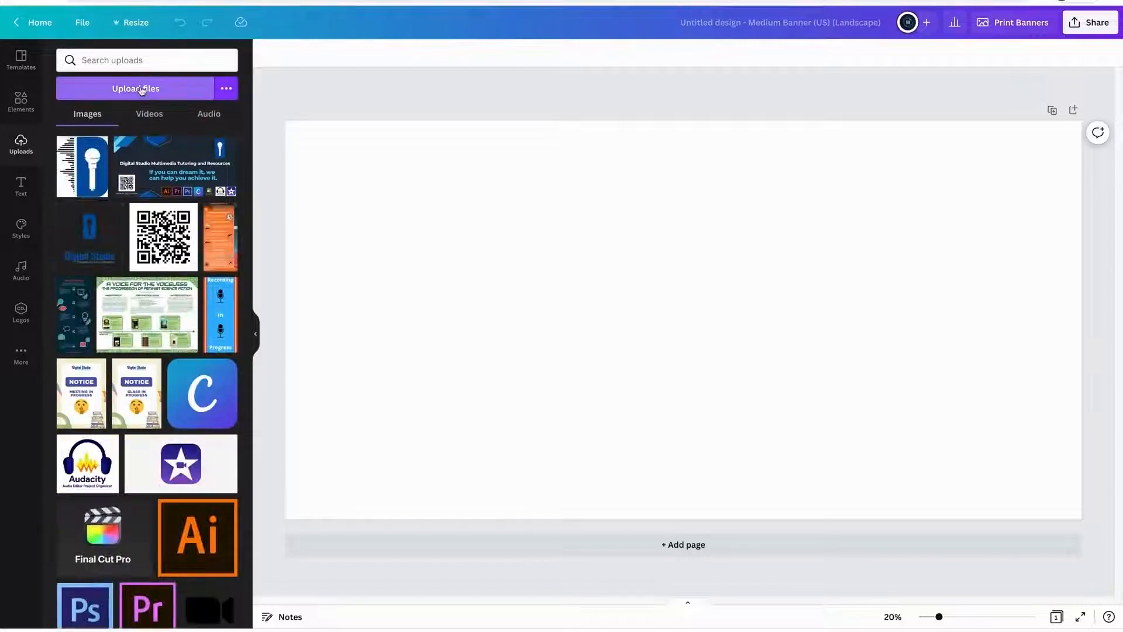
left_click(141, 91)
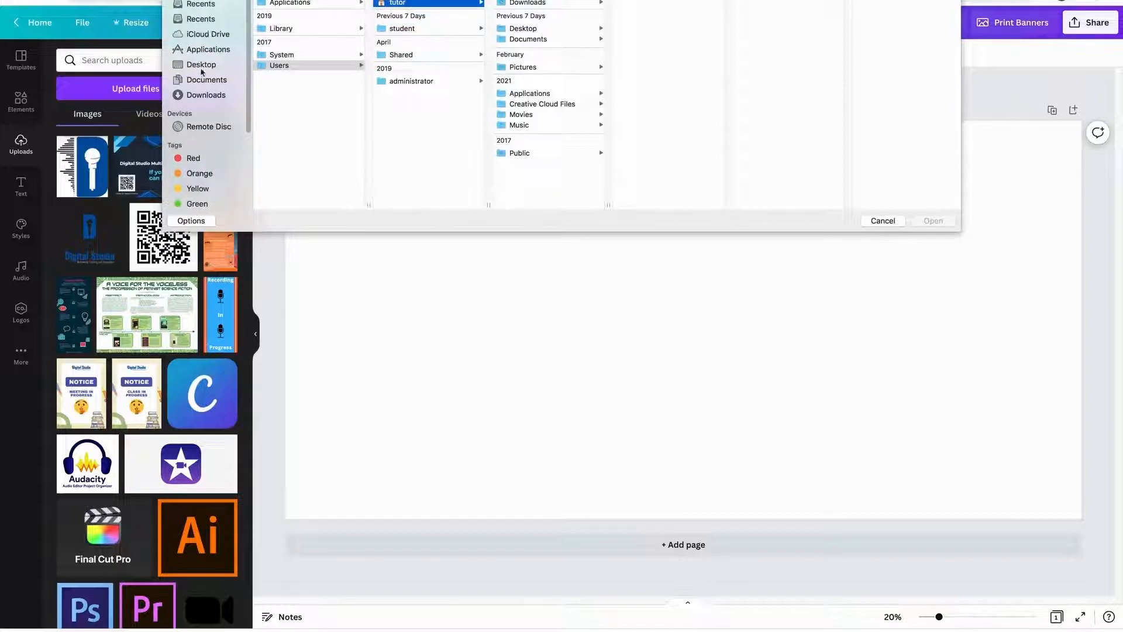
left_click(205, 96)
double_click(299, 5)
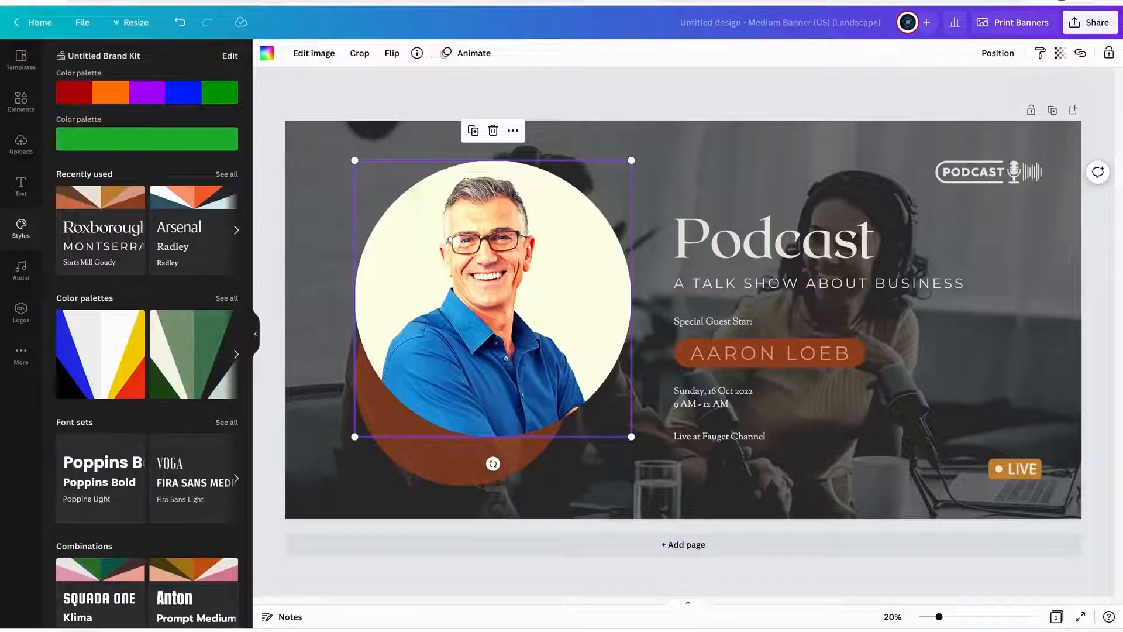
Add the uploaded microphone picture to the podcast banner and place it in the circular frame, replacing the portrait.
left_click(23, 152)
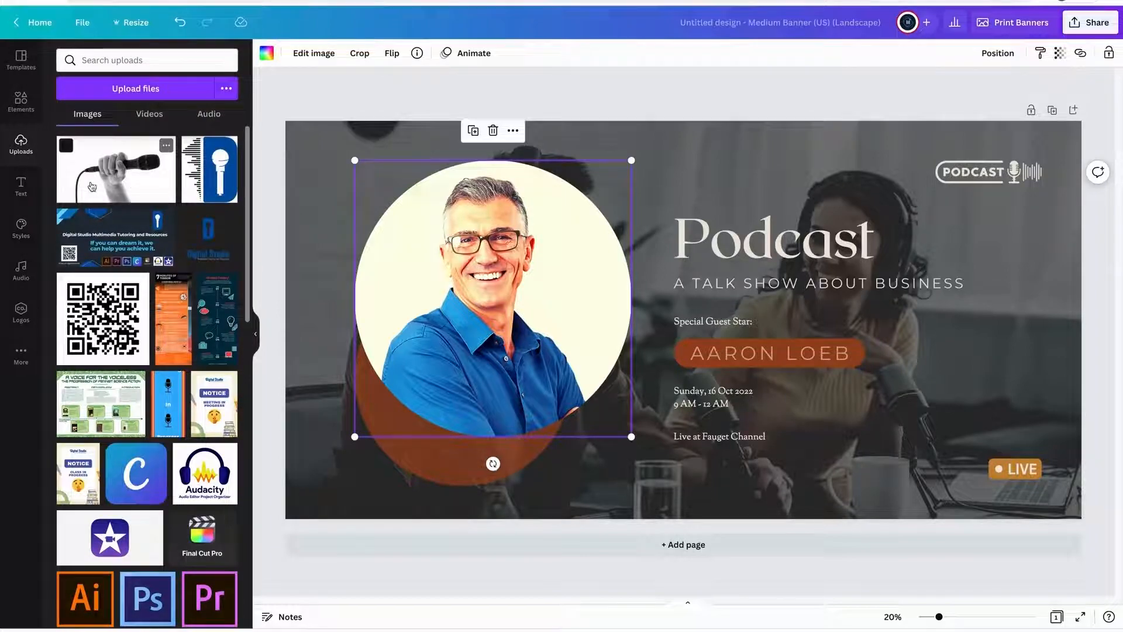
left_click(113, 179)
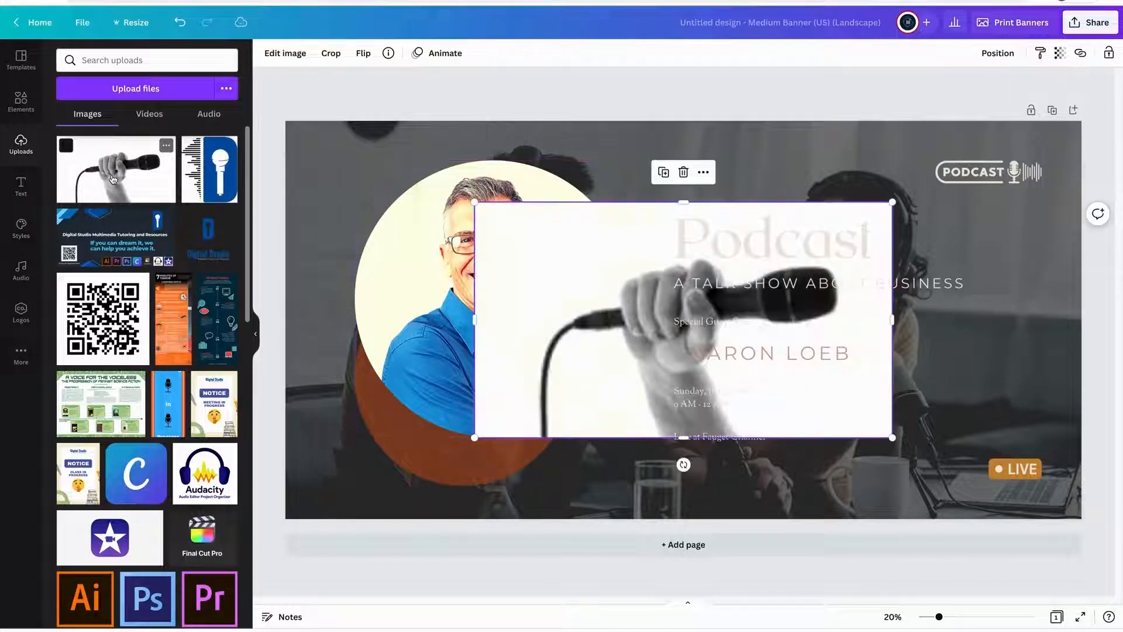
left_click_drag(550, 260, 459, 240)
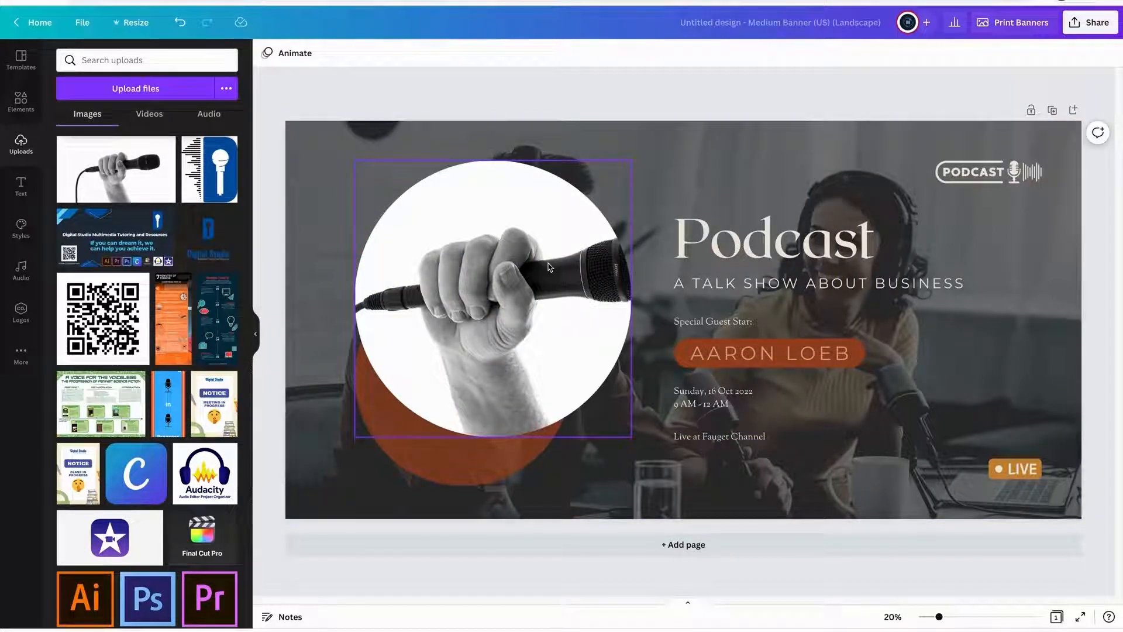
Move the circular microphone photo up and to the left, exposing more of the orange circle behind it.
left_click_drag(547, 287, 531, 287)
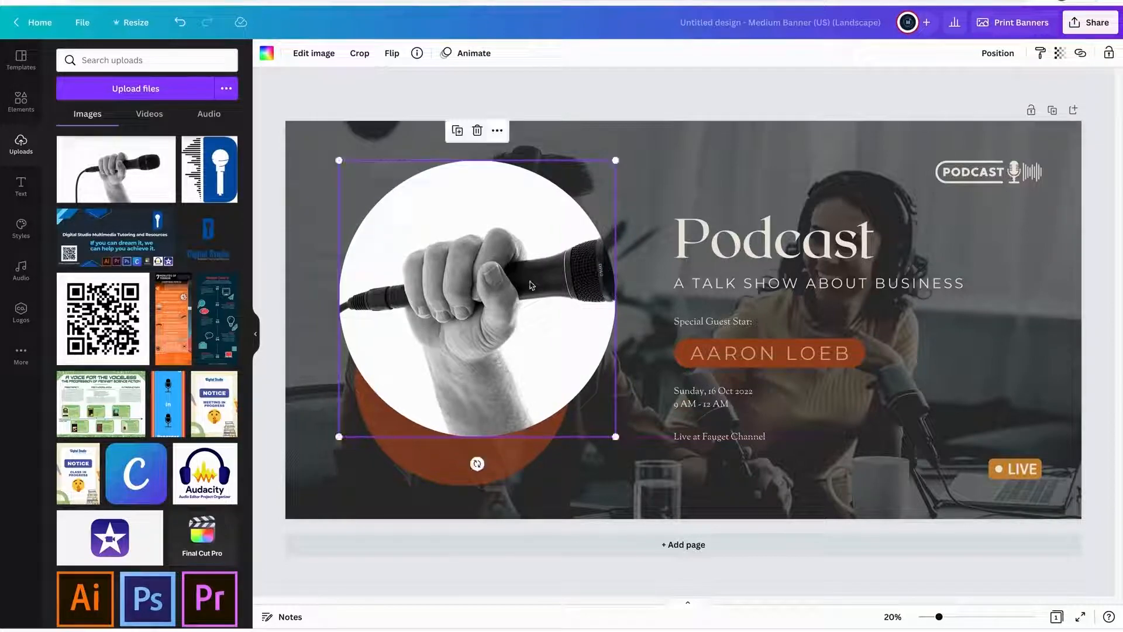
mouse_move(340, 438)
left_mouse_down()
mouse_move(358, 428)
mouse_move(340, 447)
left_mouse_up()
left_click_drag(498, 319, 681, 328)
left_click_drag(501, 343, 289, 313)
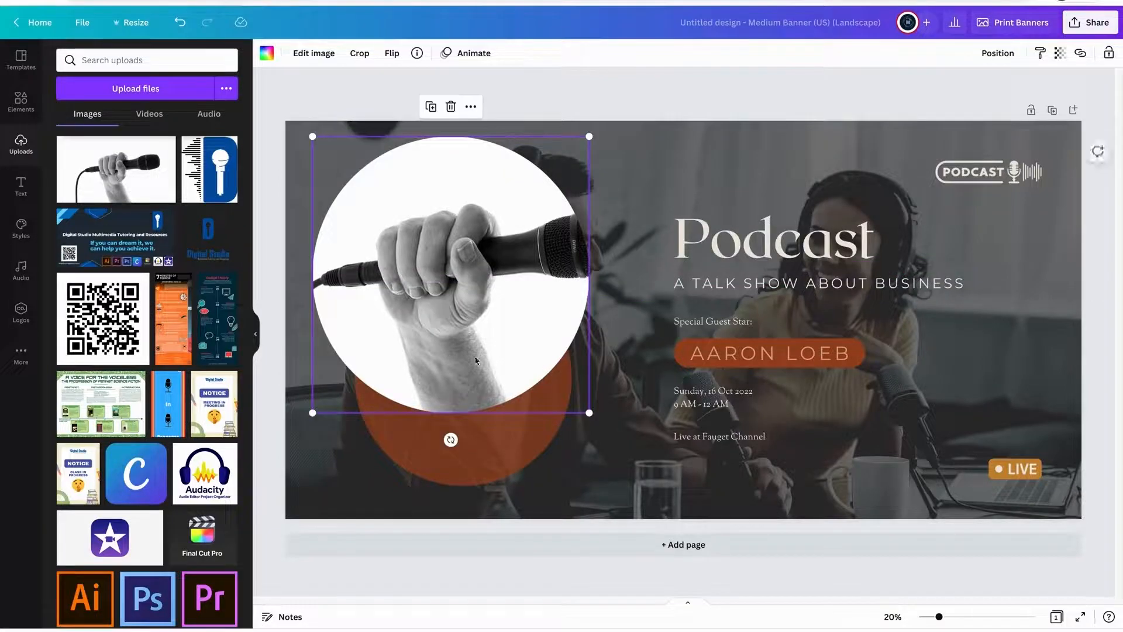
left_click(584, 89)
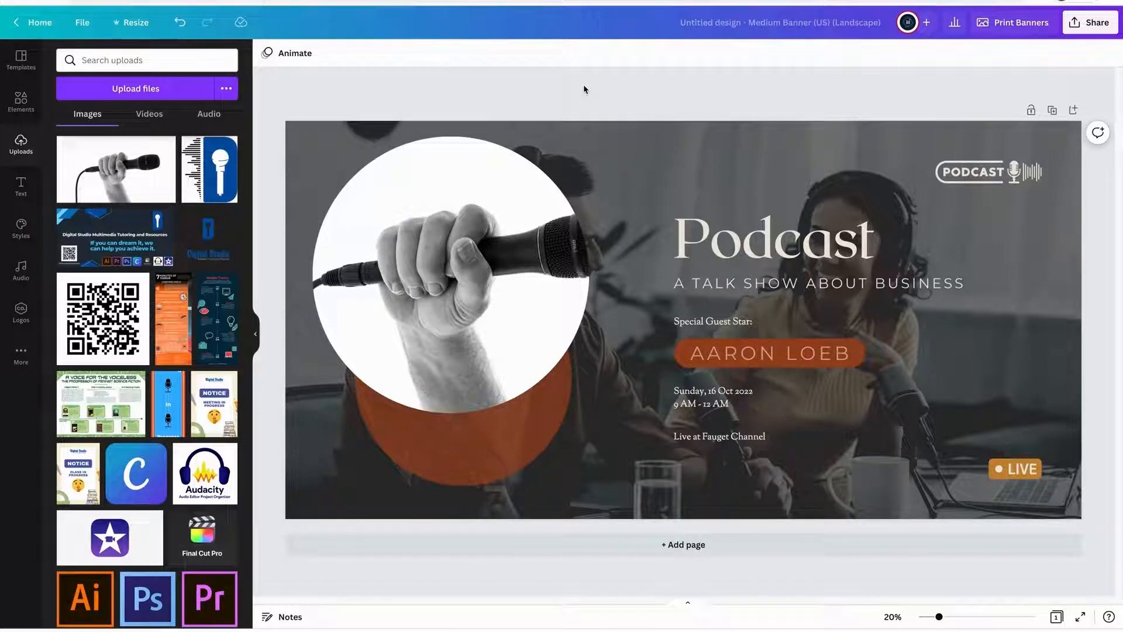
Try the Advetime font on the Podcast title, and replace it with the Afrah font.
left_click(741, 241)
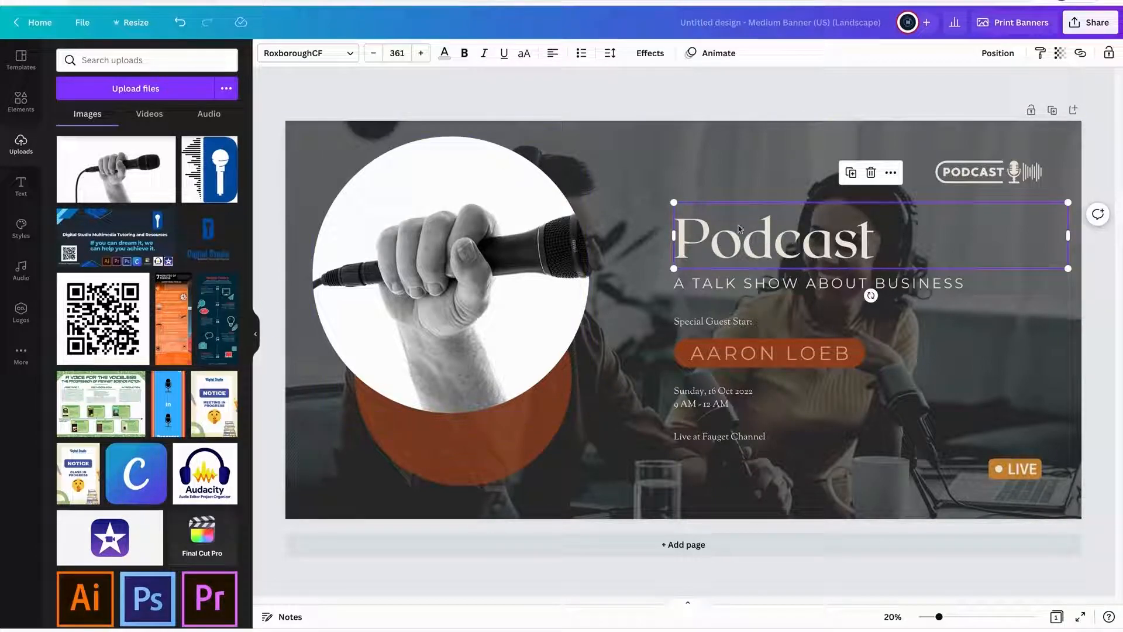
left_click(647, 201)
left_click(713, 236)
left_click(352, 56)
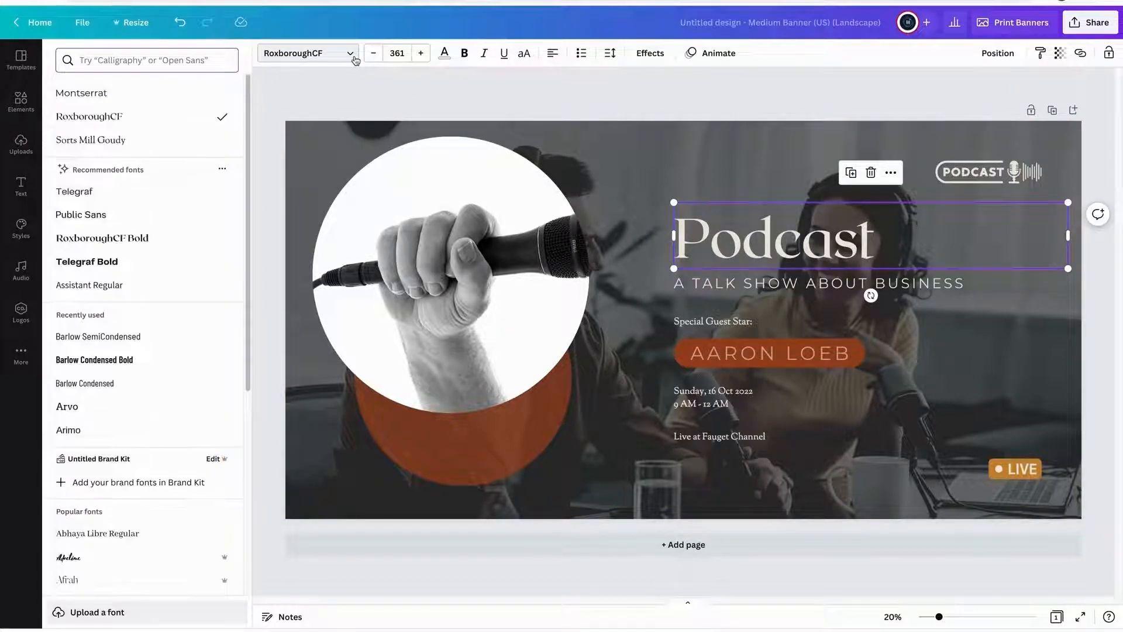
scroll(193, 219, "down", 7)
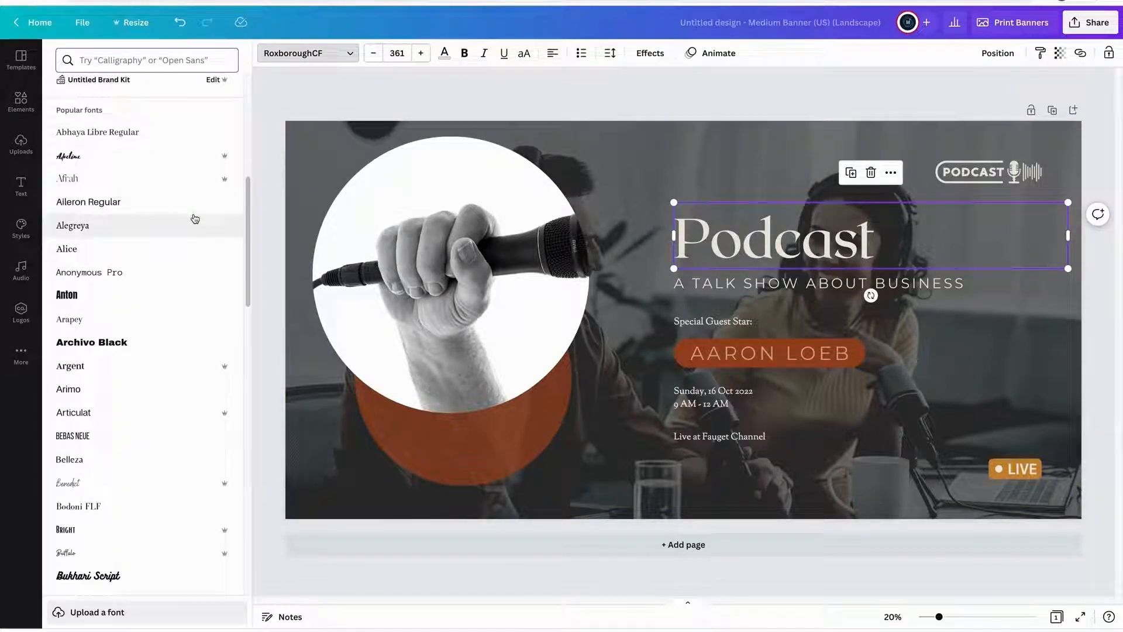
left_click(117, 156)
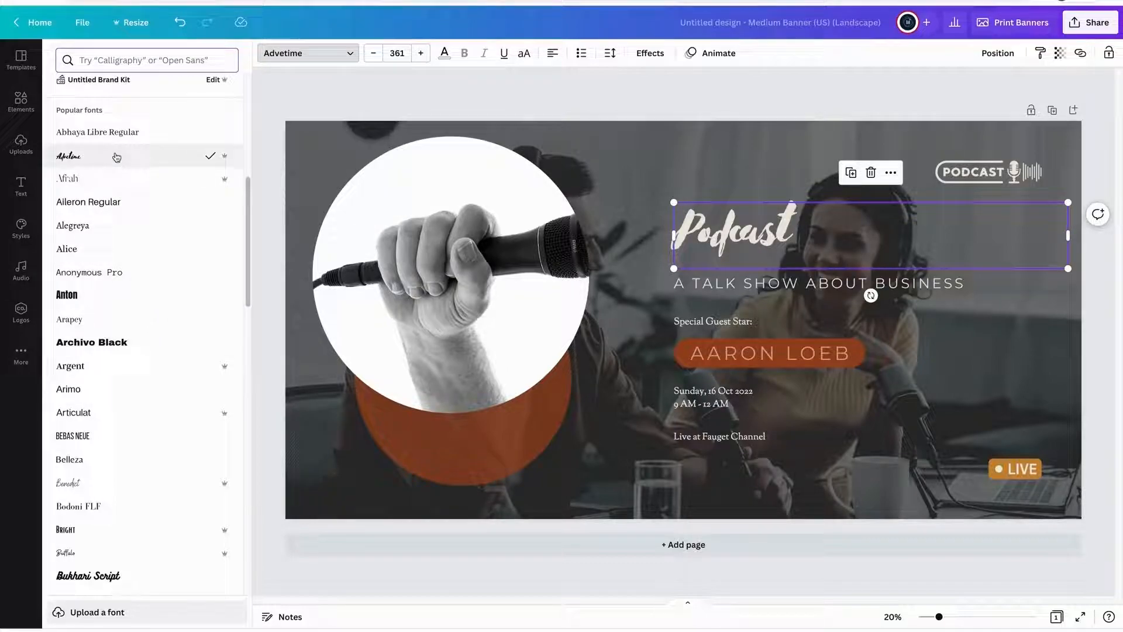
left_click(104, 183)
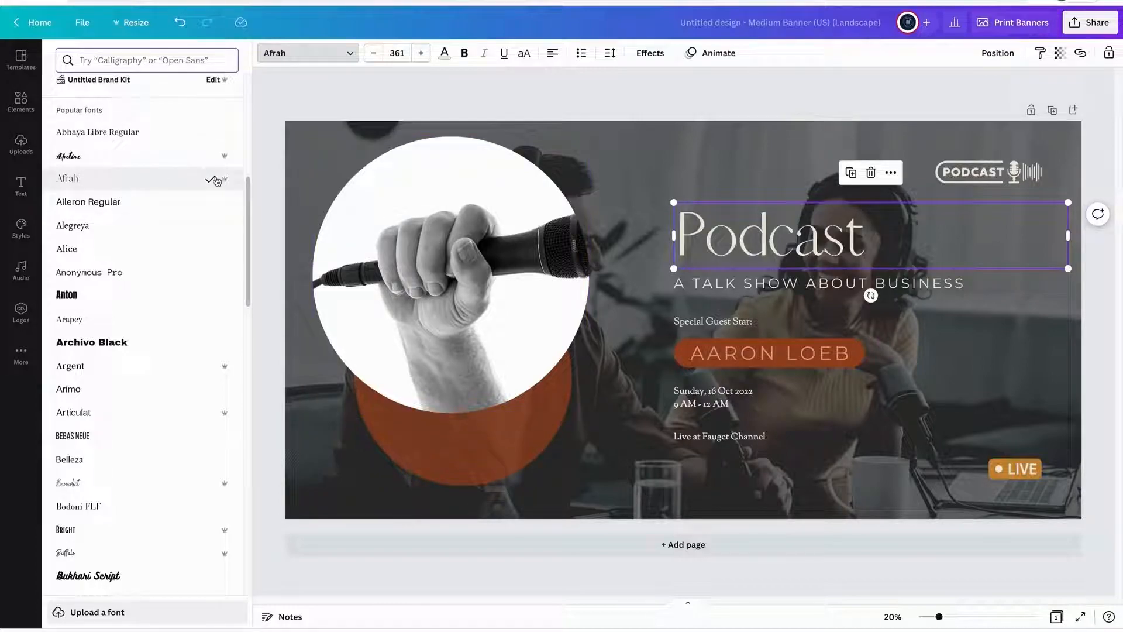
Increase the Podcast title's font size to 372.
left_click(421, 53)
left_click(421, 53)
left_click(421, 53)
left_click(422, 53)
left_click(422, 53)
left_click(422, 53)
left_click(421, 54)
left_click(421, 53)
left_click(421, 53)
left_click(421, 54)
left_click(421, 53)
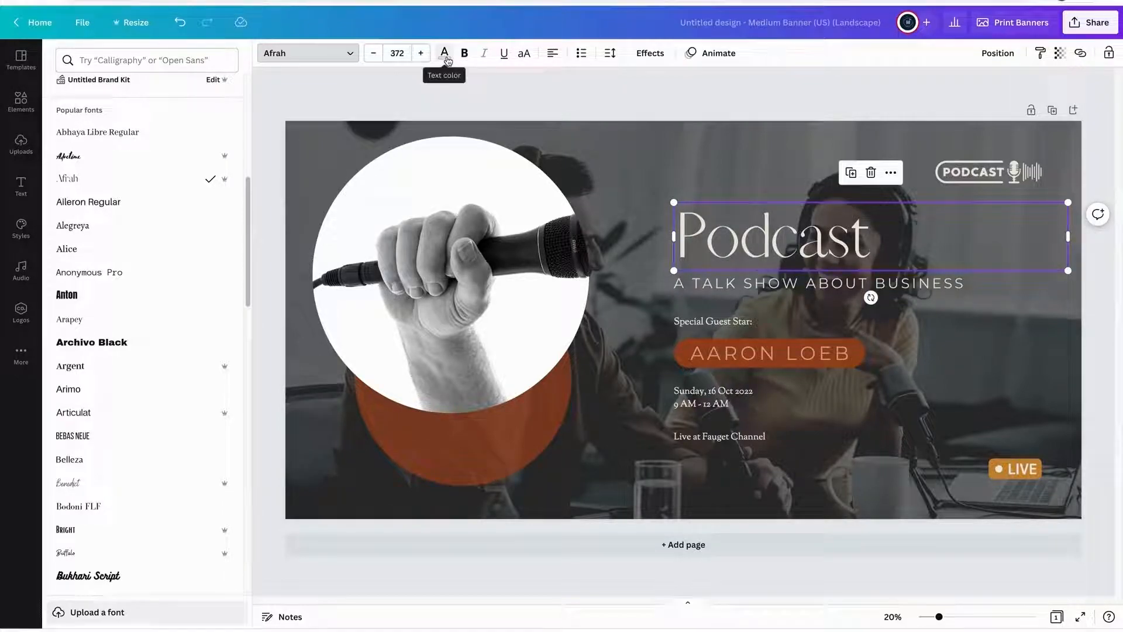
Color the Podcast title white and move it up, leaving more space above the subtitle.
left_click(445, 53)
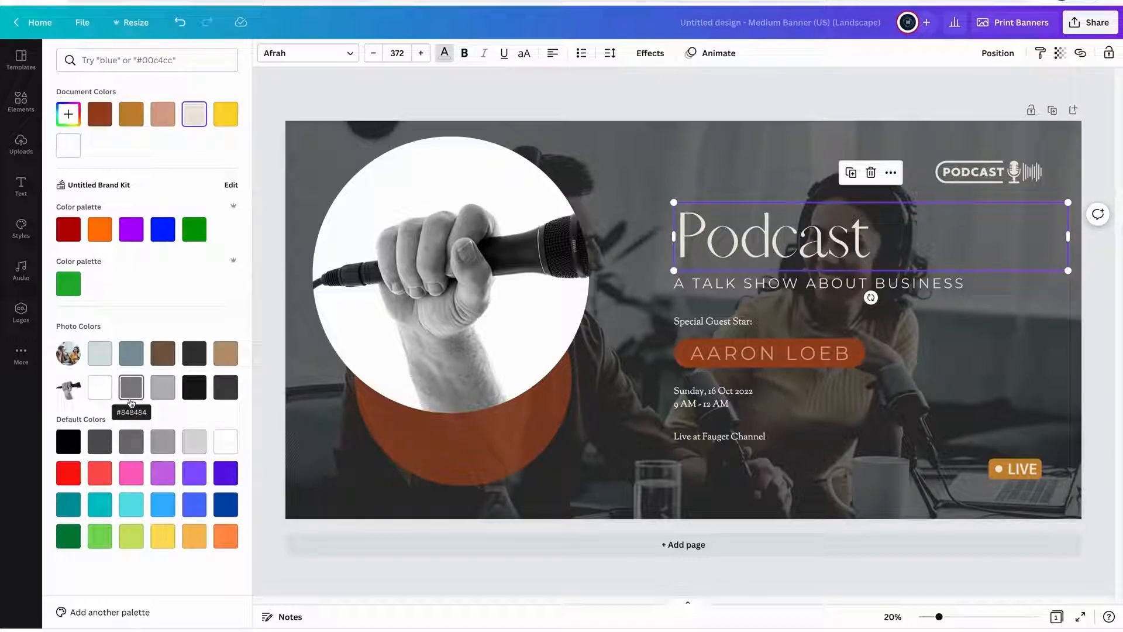
left_click(225, 441)
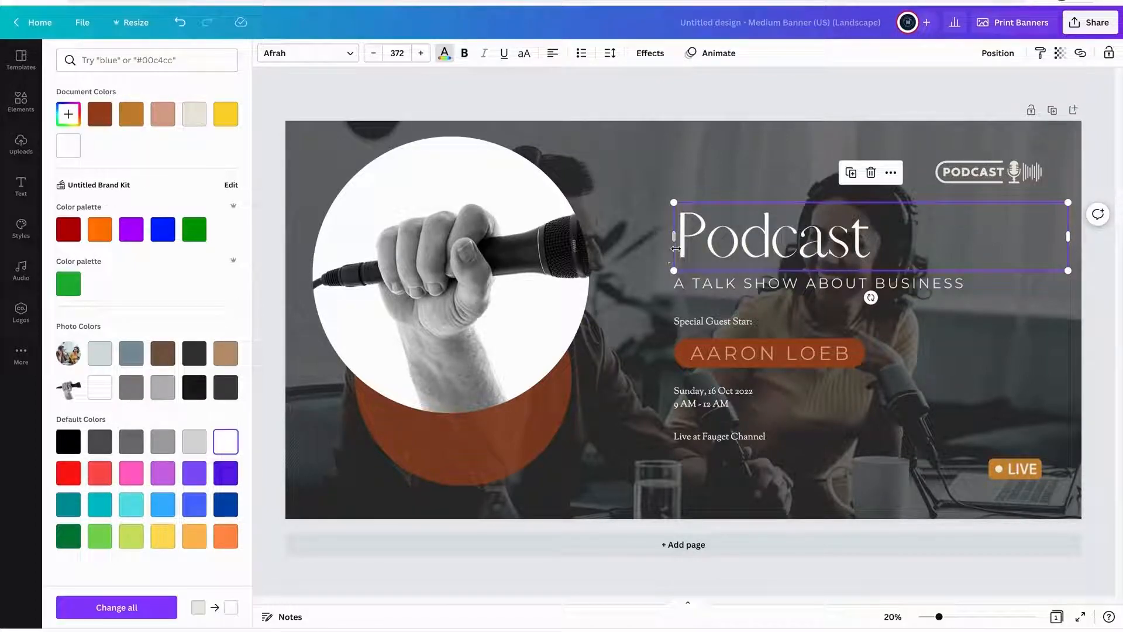
double_click(706, 205)
left_click_drag(674, 203, 690, 172)
left_click(623, 230)
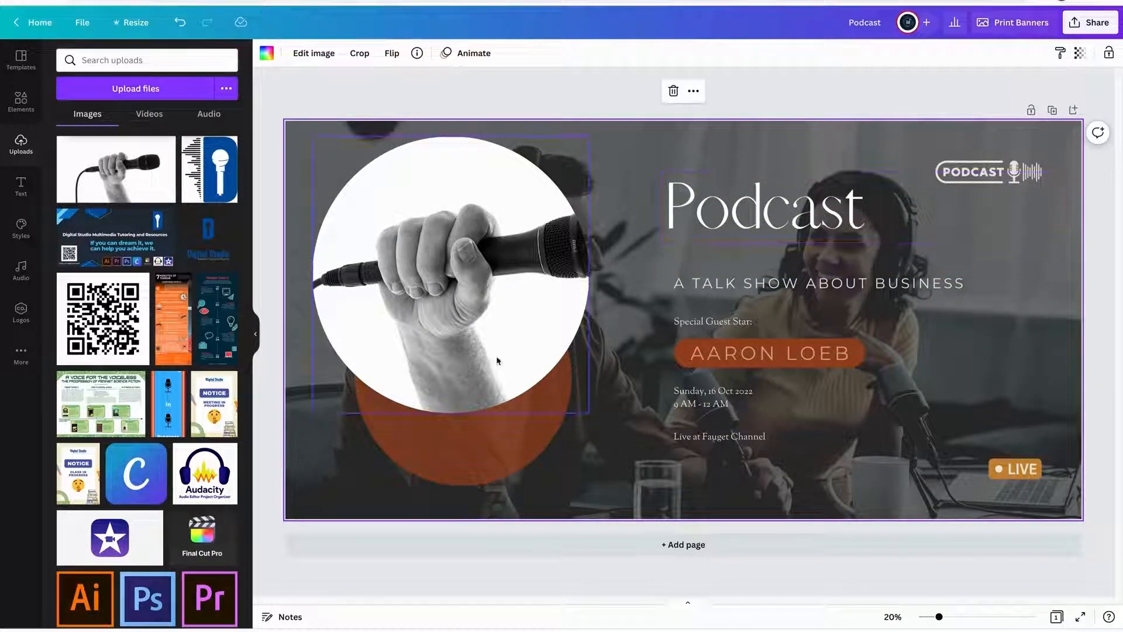
left_click(704, 401)
left_click(719, 438)
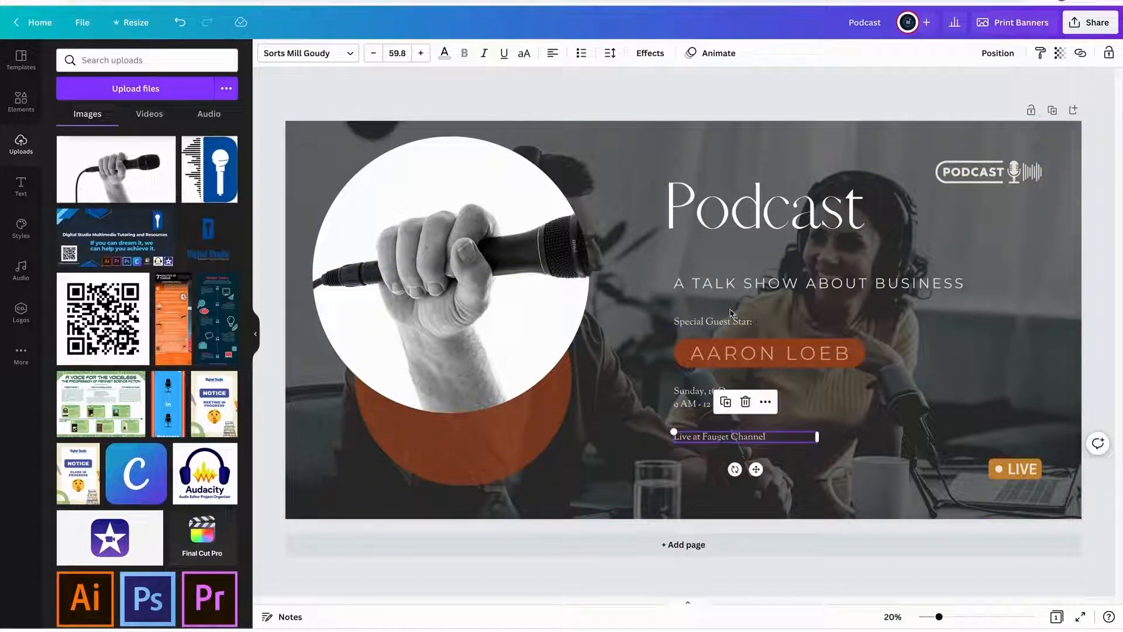
left_click(936, 359)
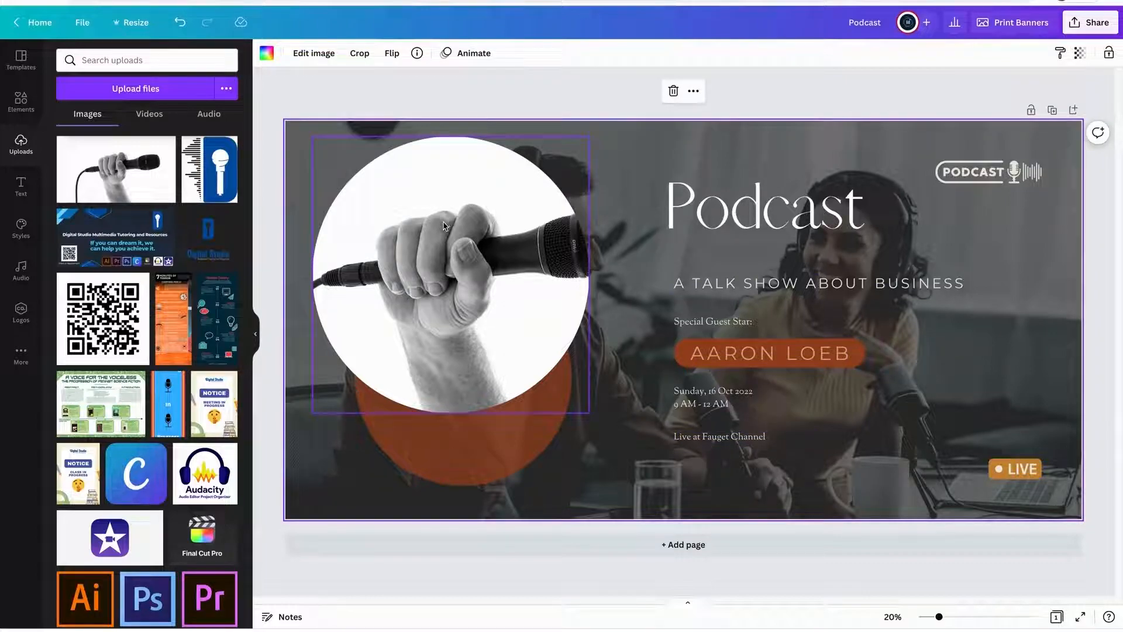
Browse the audio library, the text options, and the uploaded images, videos and audio.
left_click(24, 272)
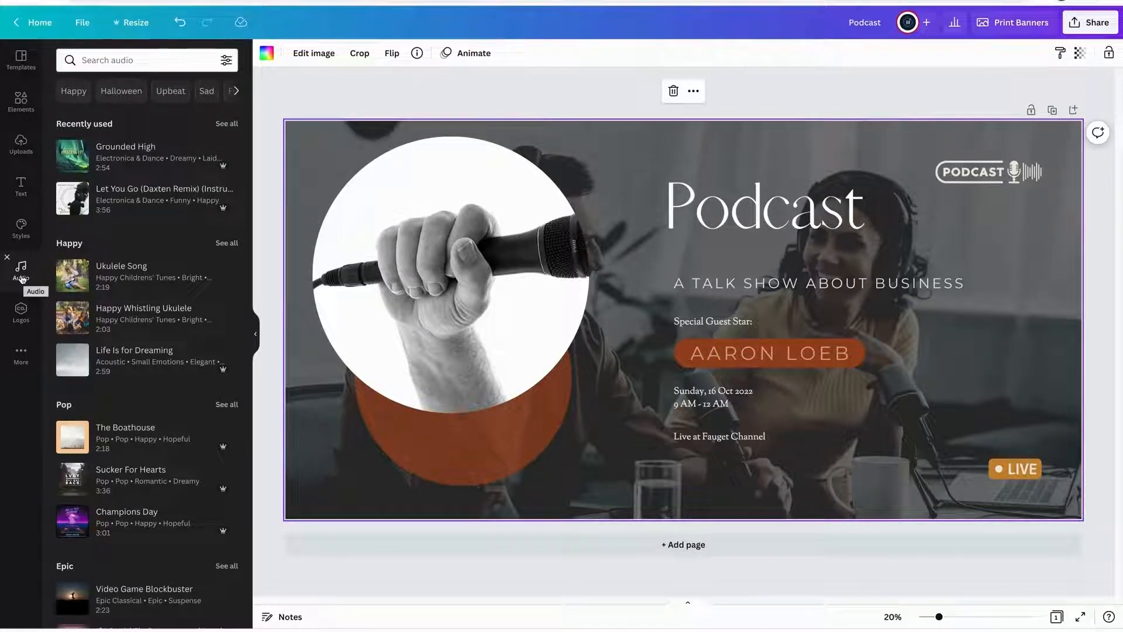
left_click(550, 527)
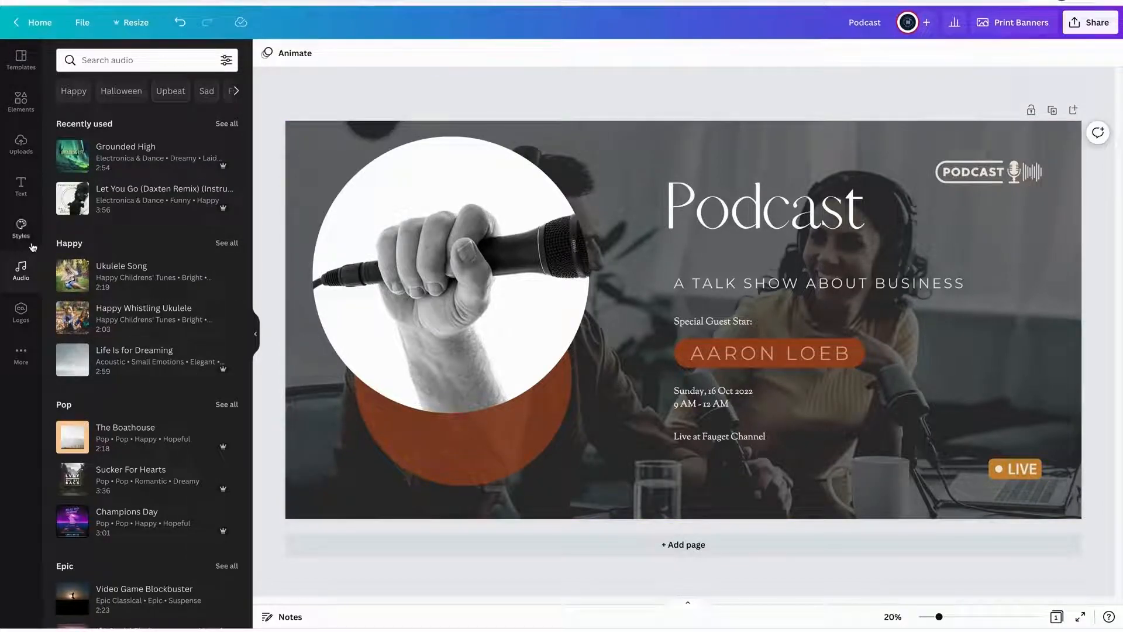
left_click(15, 192)
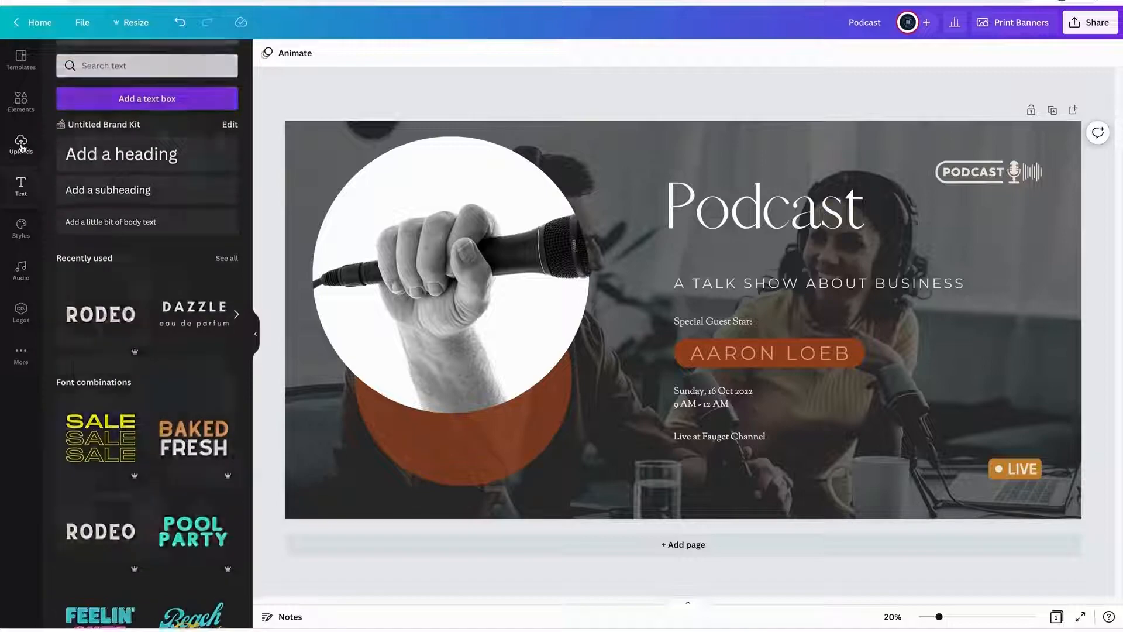
left_click(21, 143)
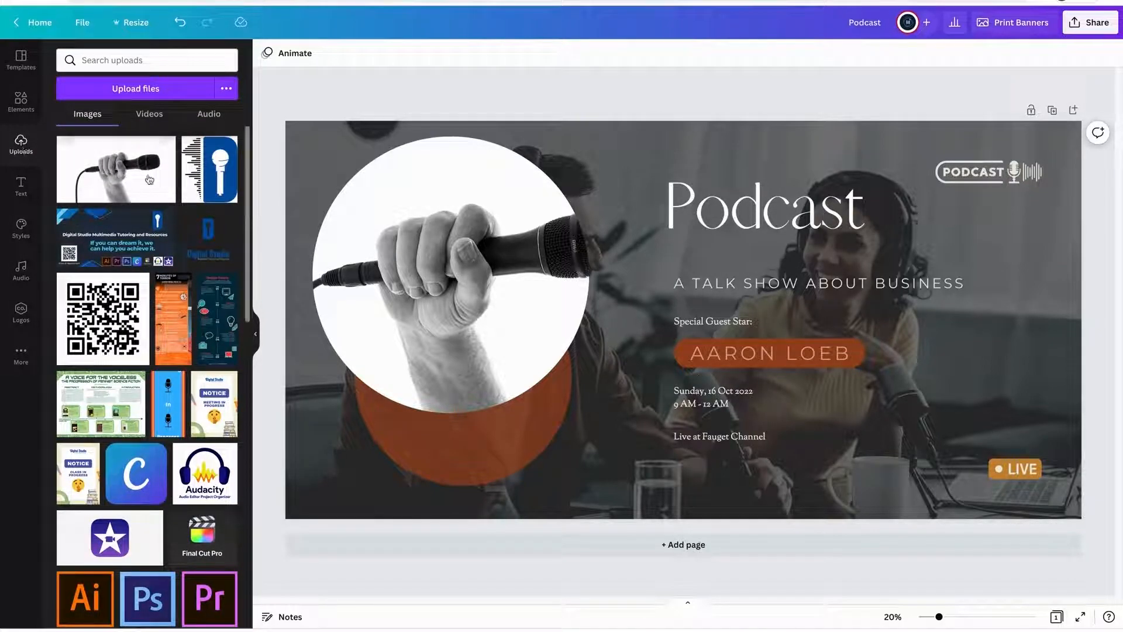
scroll(158, 211, "down", 4)
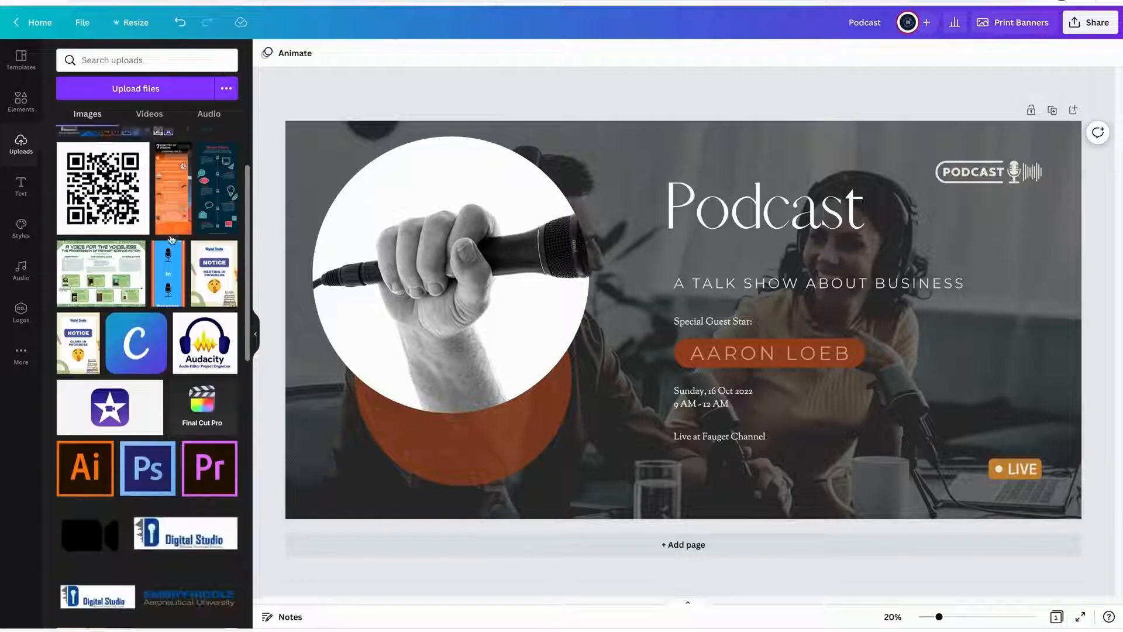
scroll(172, 239, "up", 4)
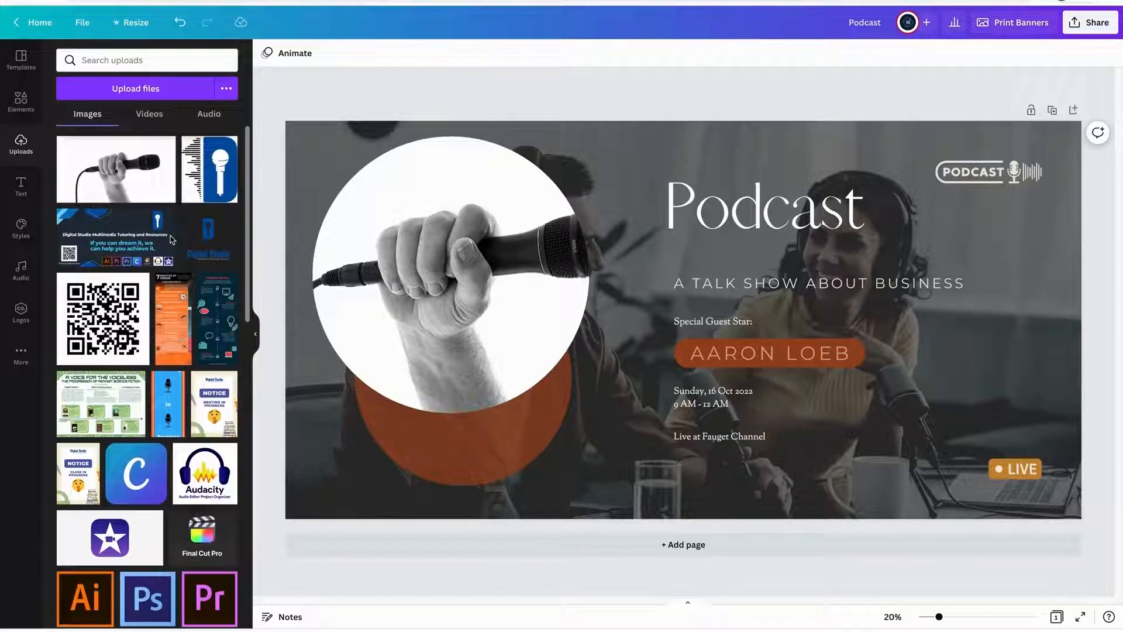
left_click(148, 114)
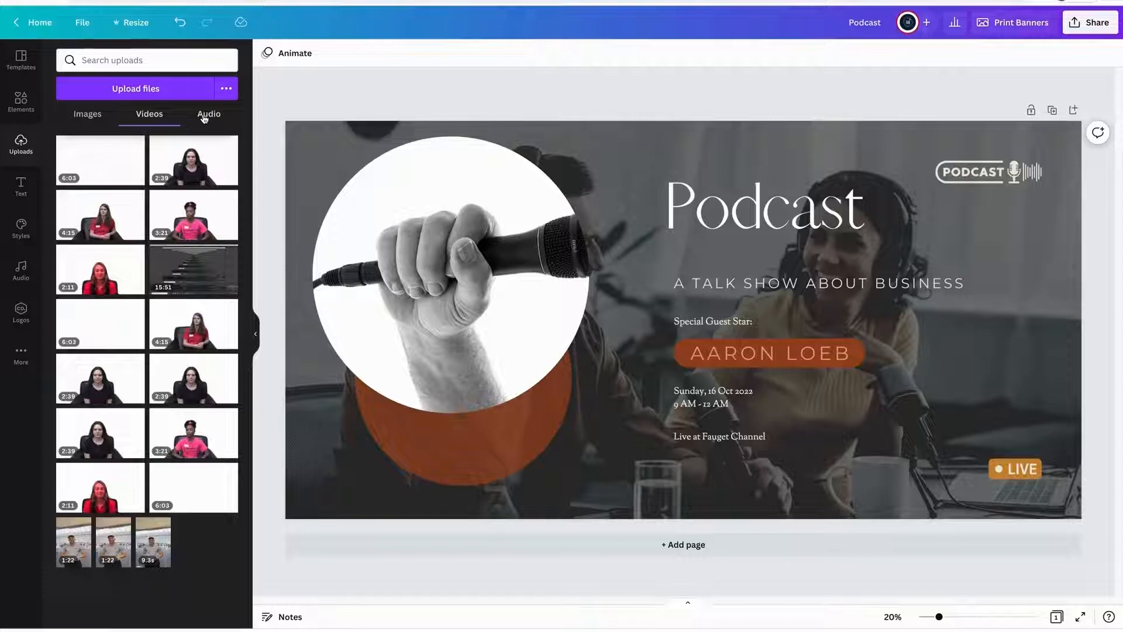
left_click(205, 118)
left_click(88, 115)
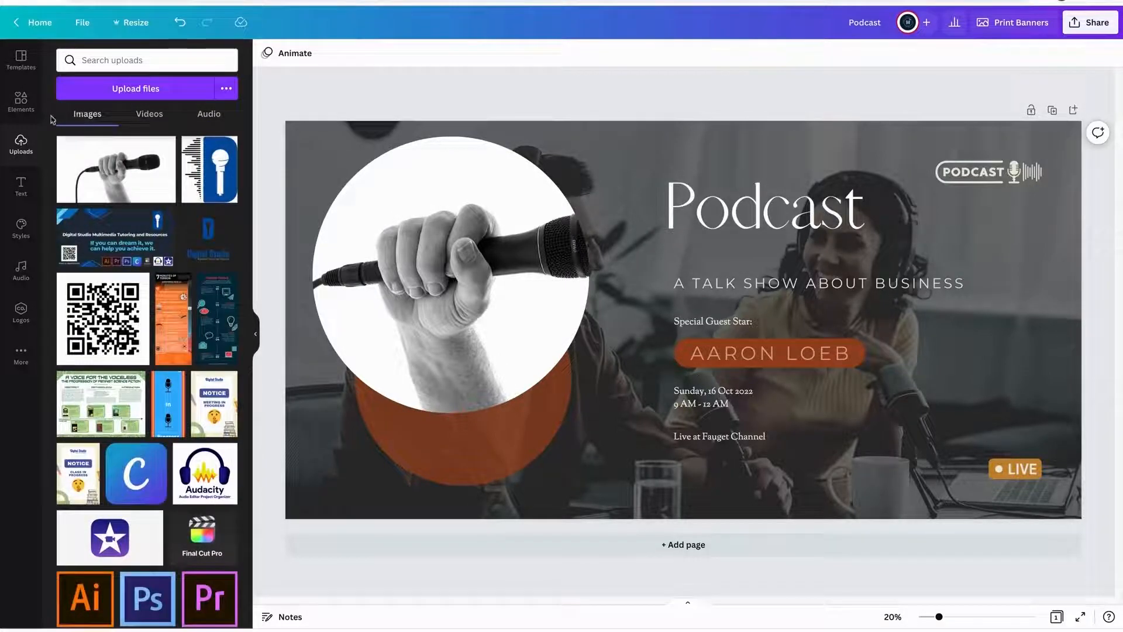
Search the elements for circle, add the yellow hand-drawn double oval, and place it over the LIVE badge in the banner's lower-right corner.
left_click(22, 103)
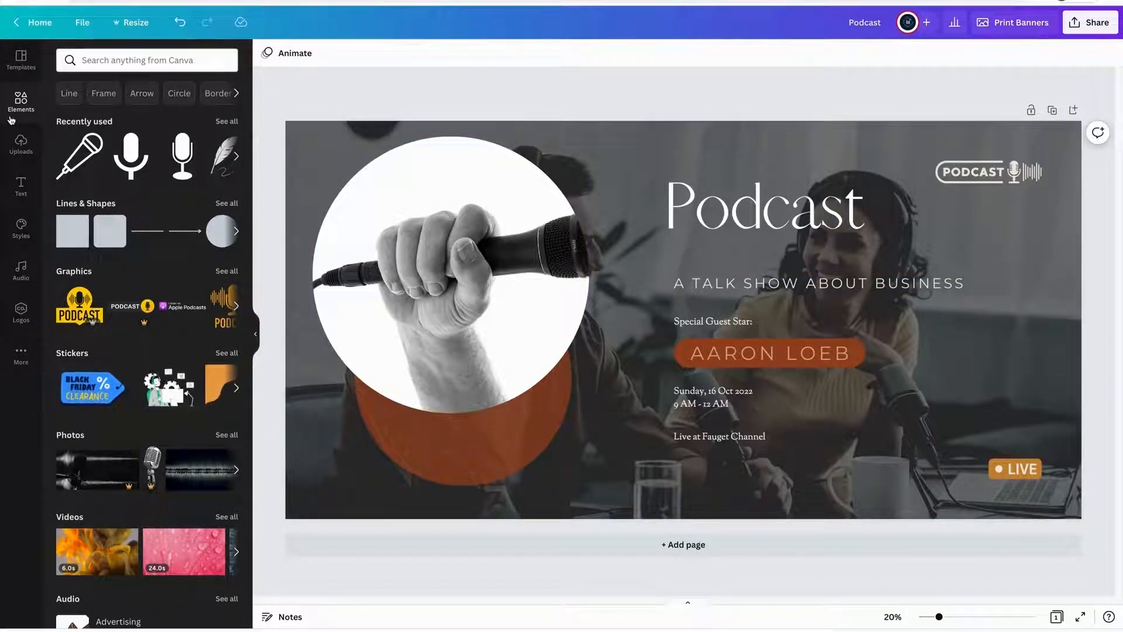
left_click(121, 65)
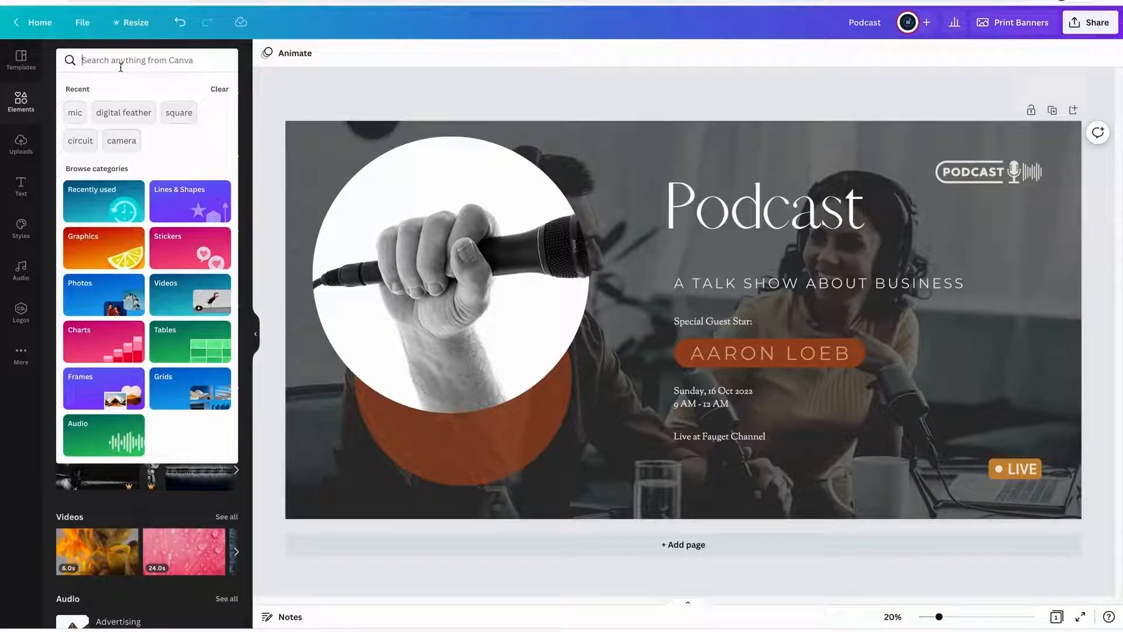
type("CIR")
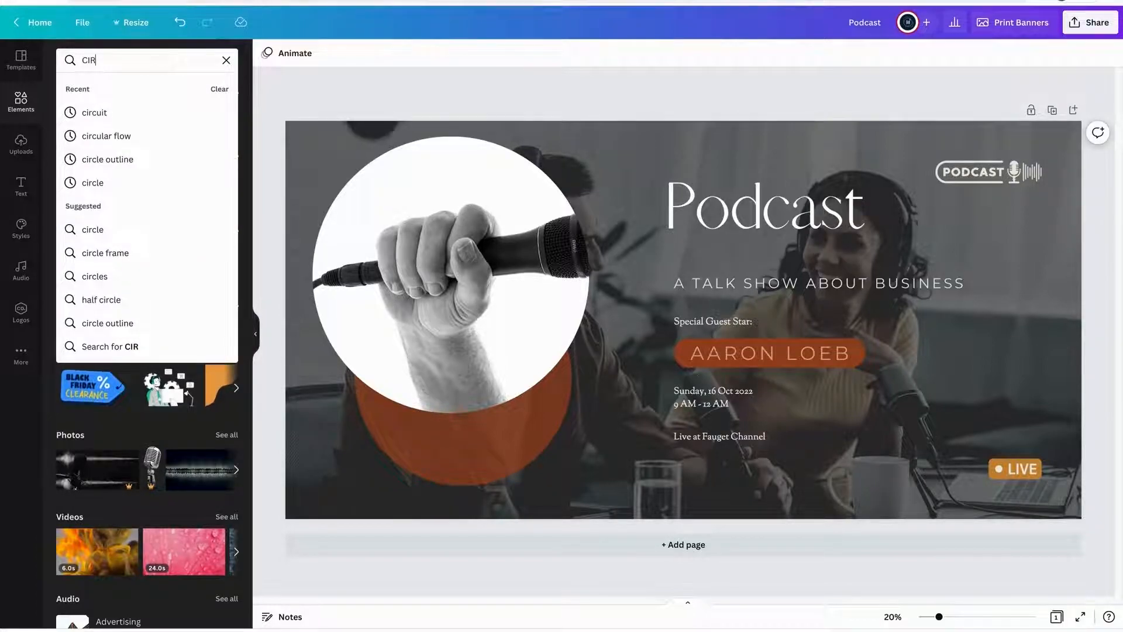
left_click(120, 187)
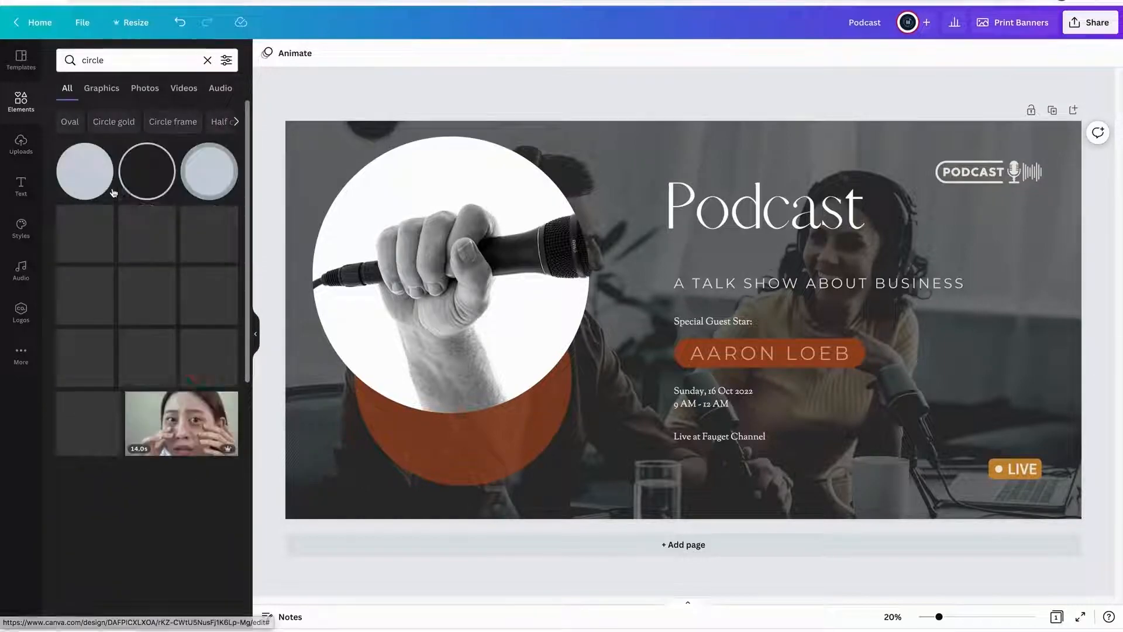
scroll(180, 310, "down", 15)
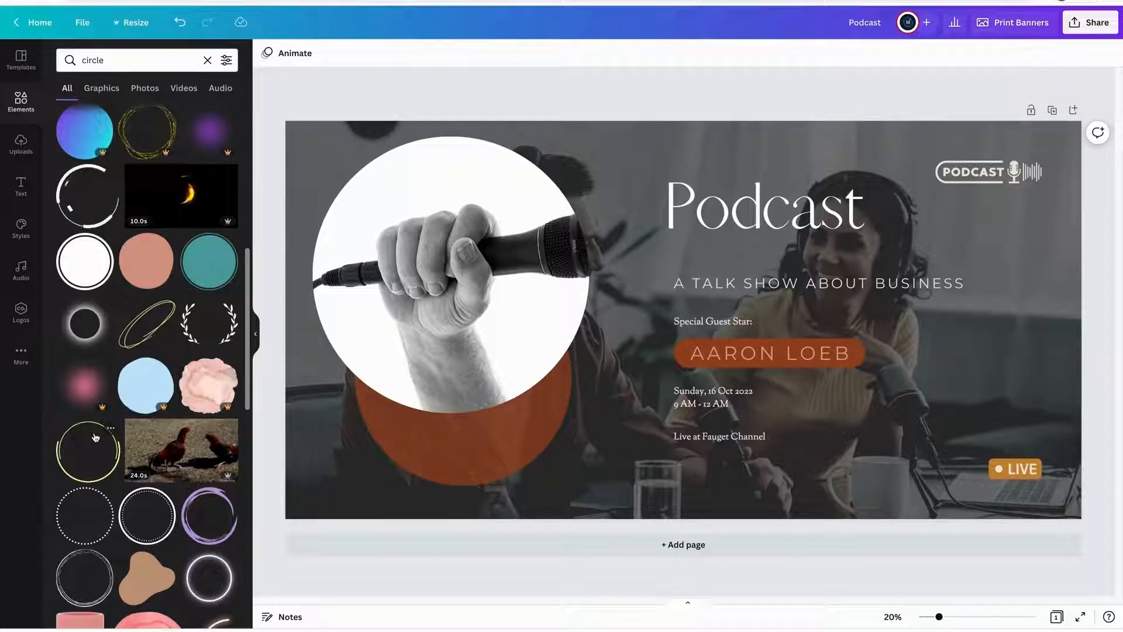
left_click(143, 334)
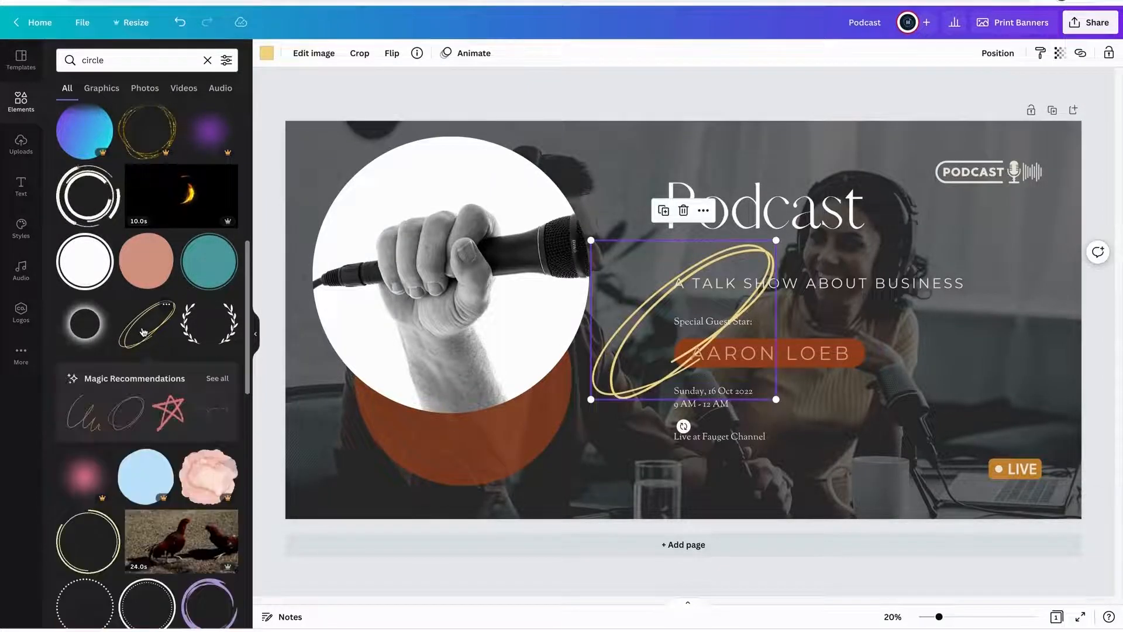
left_click_drag(603, 351, 967, 464)
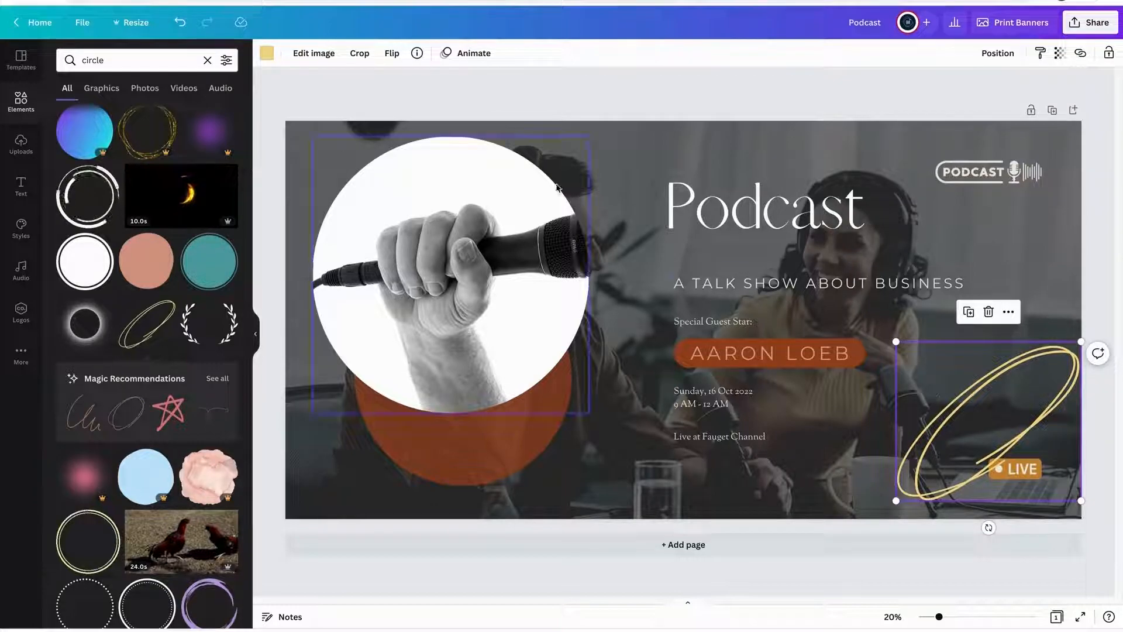
Recolor the hand-drawn oval white using the document colors.
left_click(267, 53)
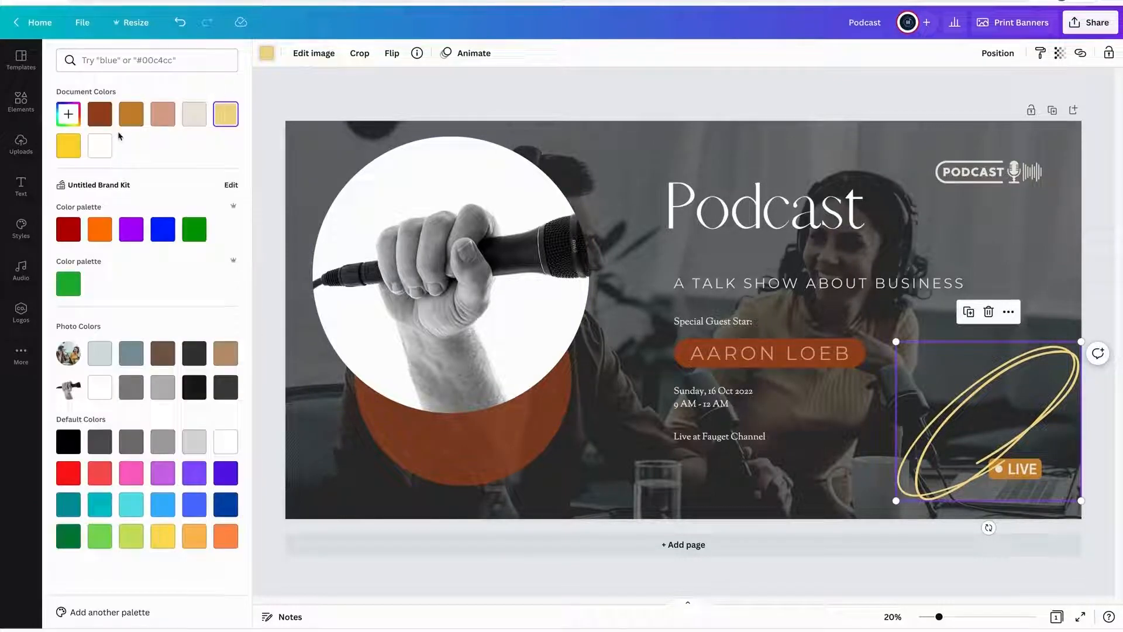
left_click(94, 151)
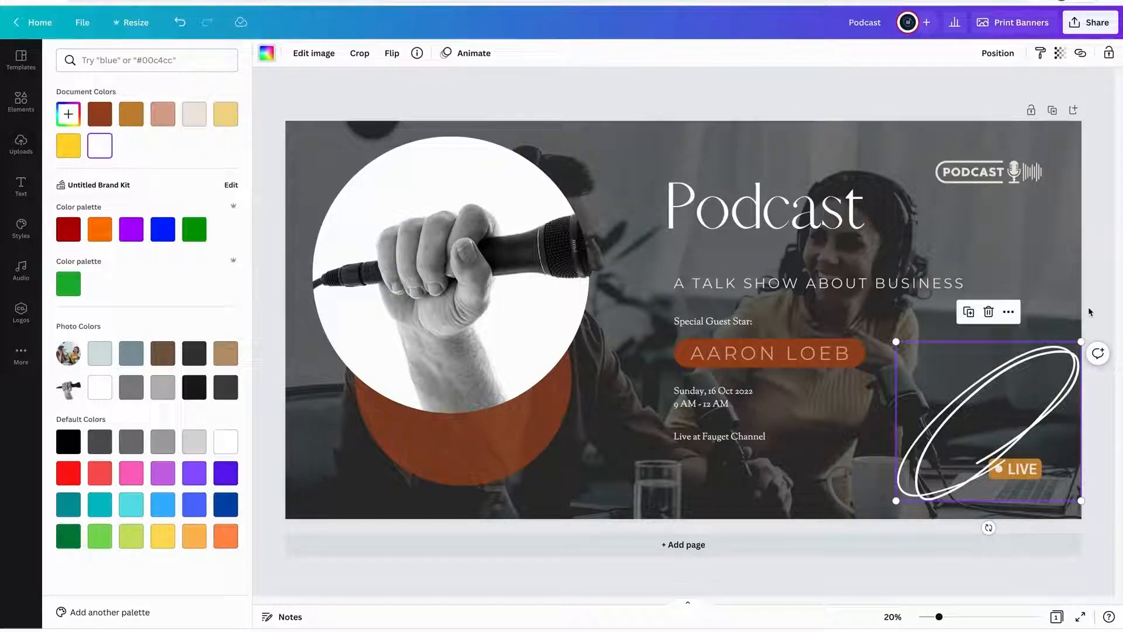
left_click(1089, 308)
left_click(1103, 441)
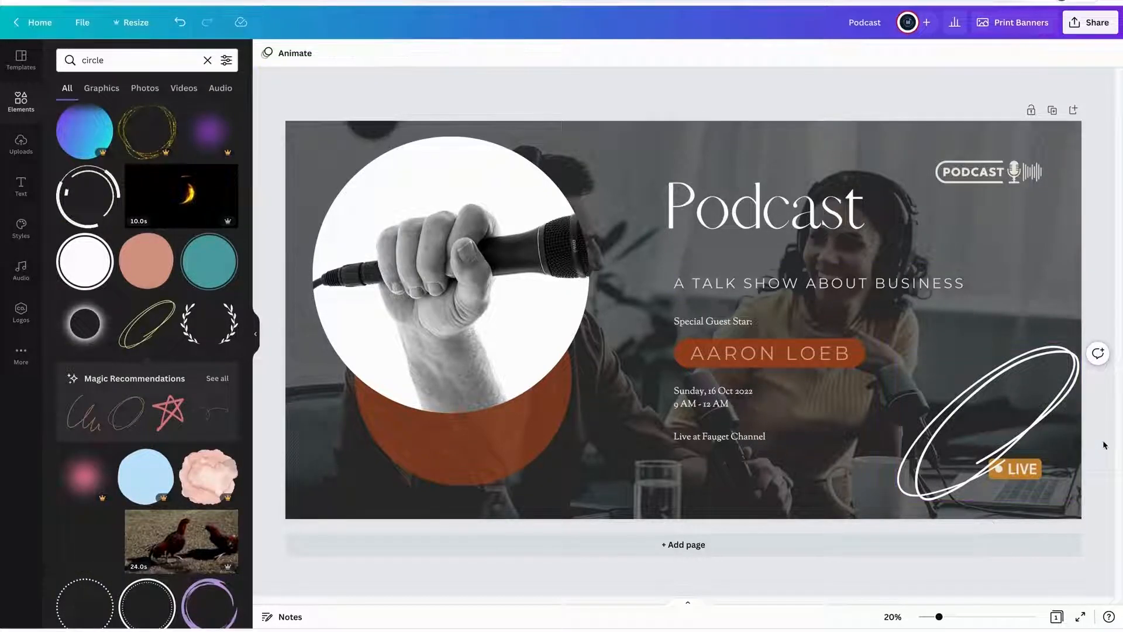
Reposition the white oval over the LIVE badge, slightly past the banner's right edge, and send it to the back.
left_click(1010, 463)
left_click_drag(1009, 464, 930, 413)
left_click(1029, 473)
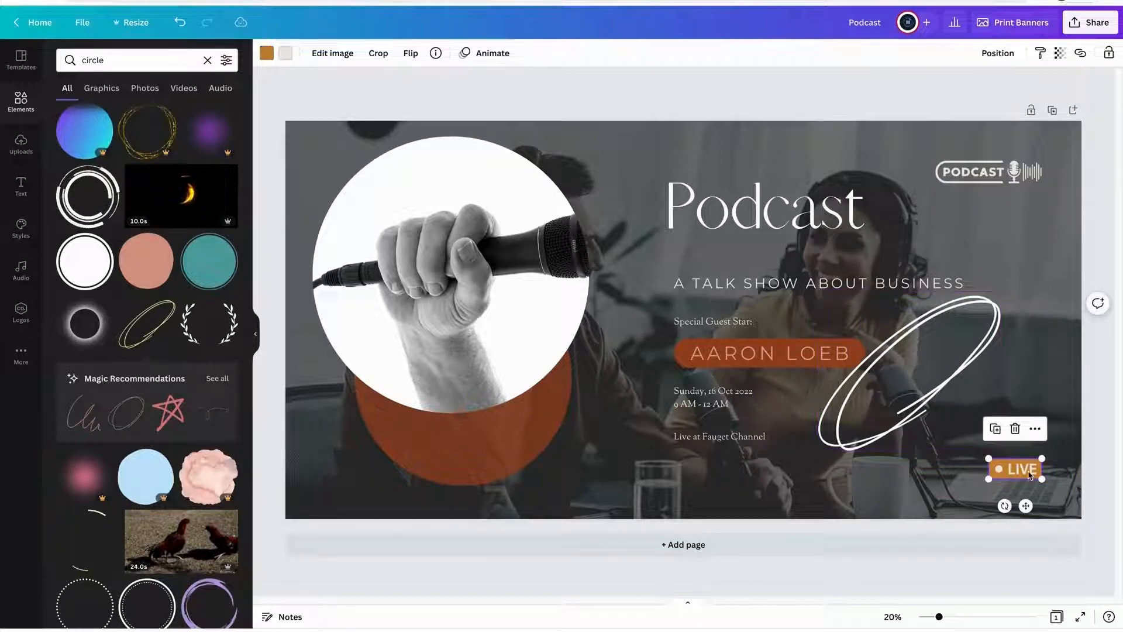
left_click(930, 386)
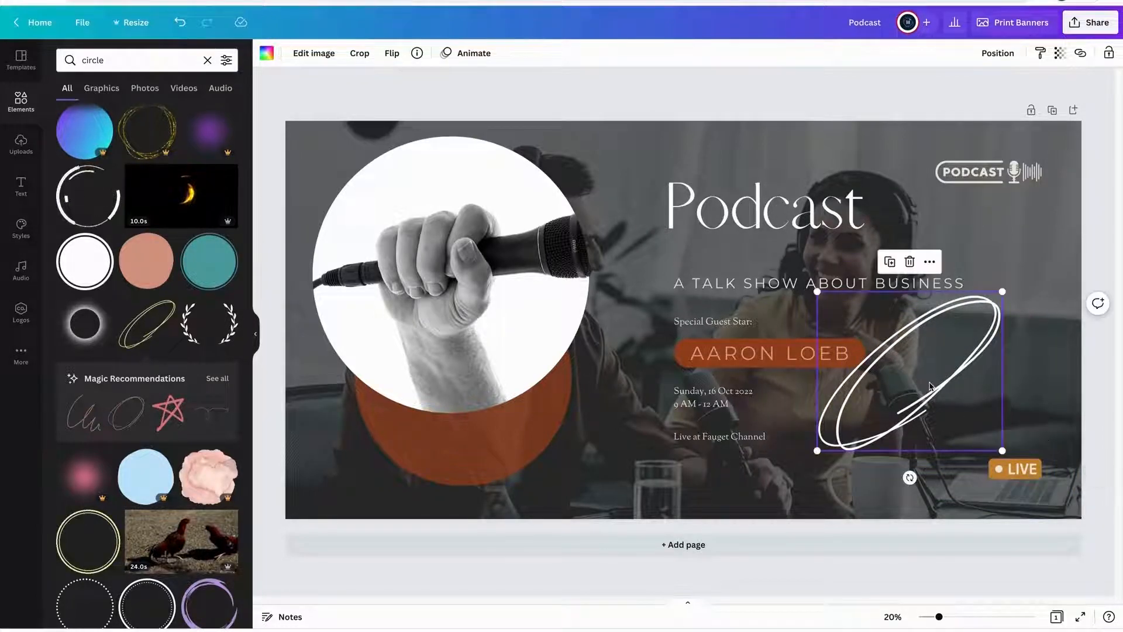
left_click_drag(931, 386, 1020, 444)
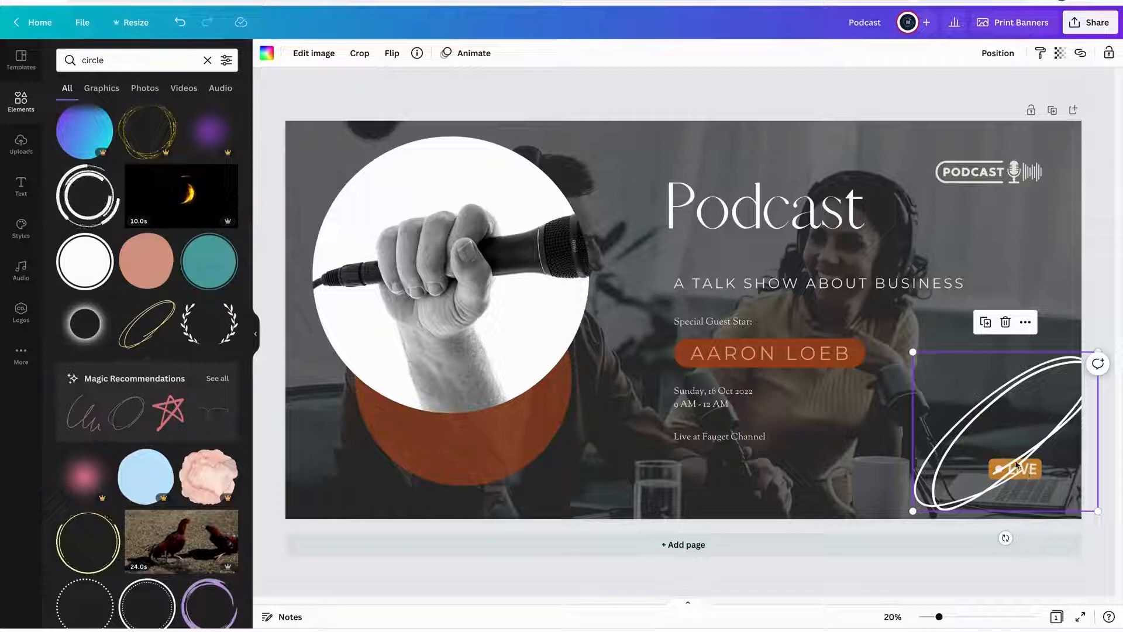
right_click(1029, 447)
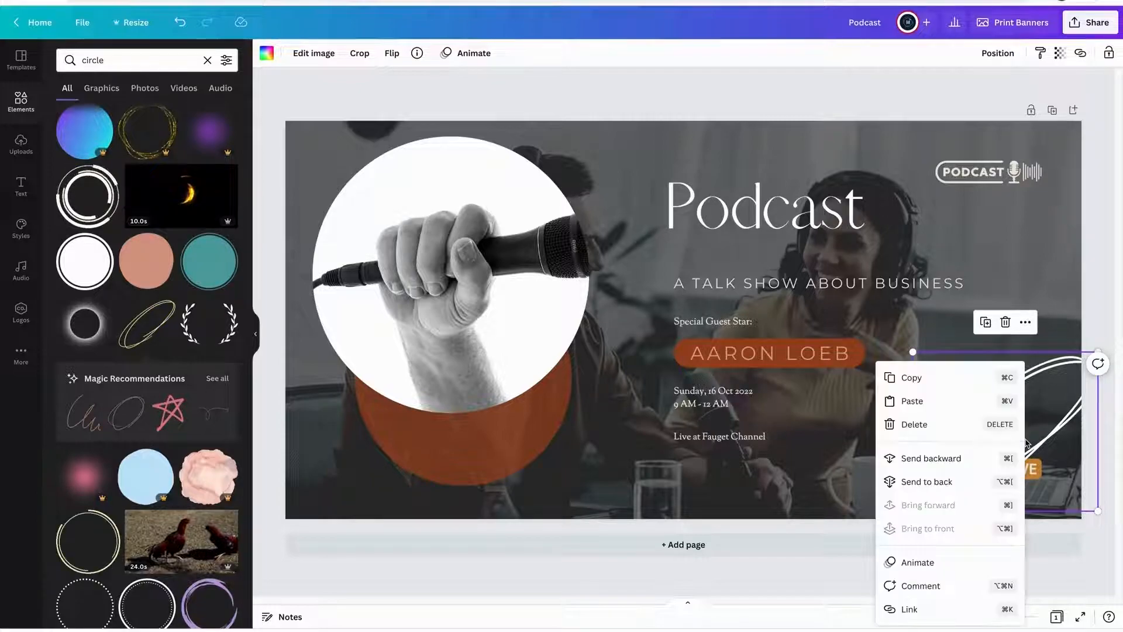
left_click(909, 482)
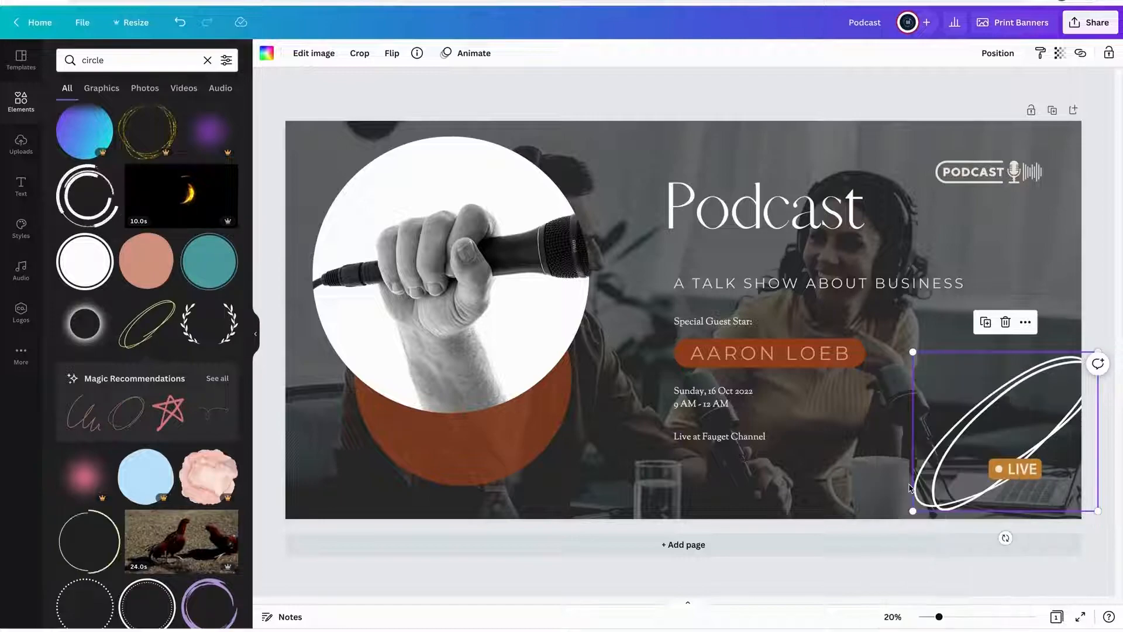
Move the LIVE badge up and to the left so it sits in the middle of the white oval.
left_click(1015, 473)
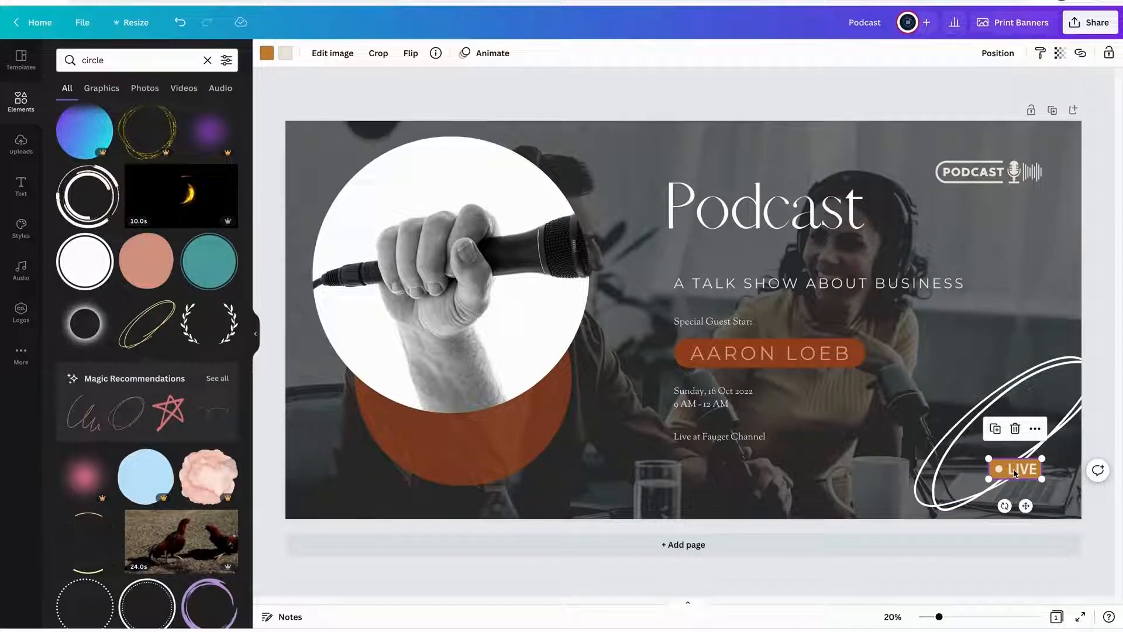
left_click_drag(1015, 472, 998, 444)
left_click(1059, 388)
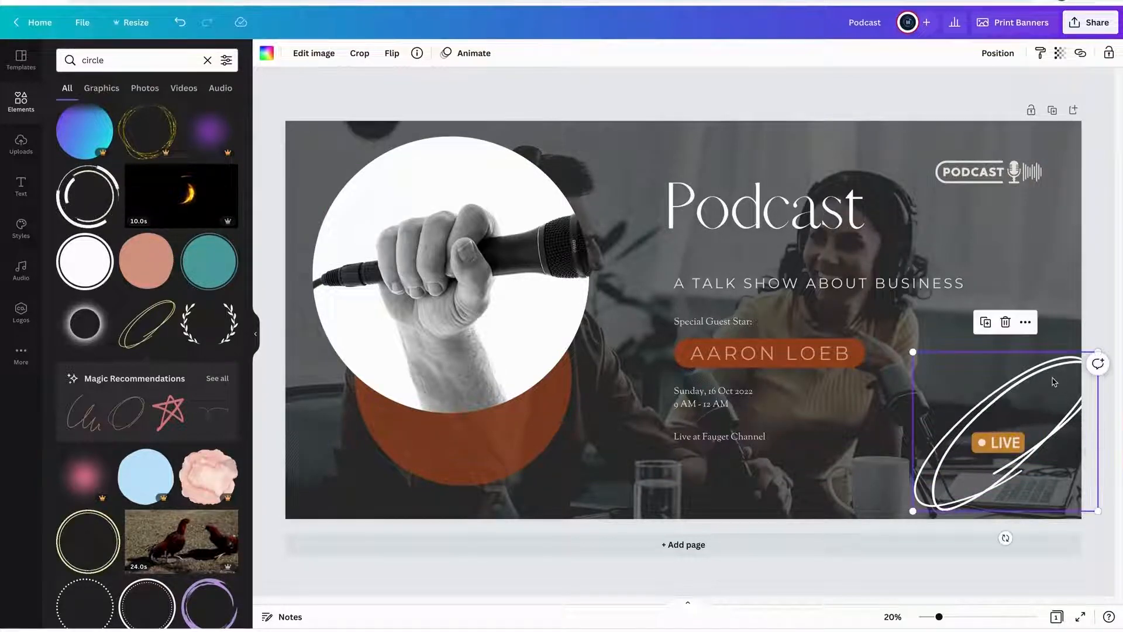
left_click(1004, 443)
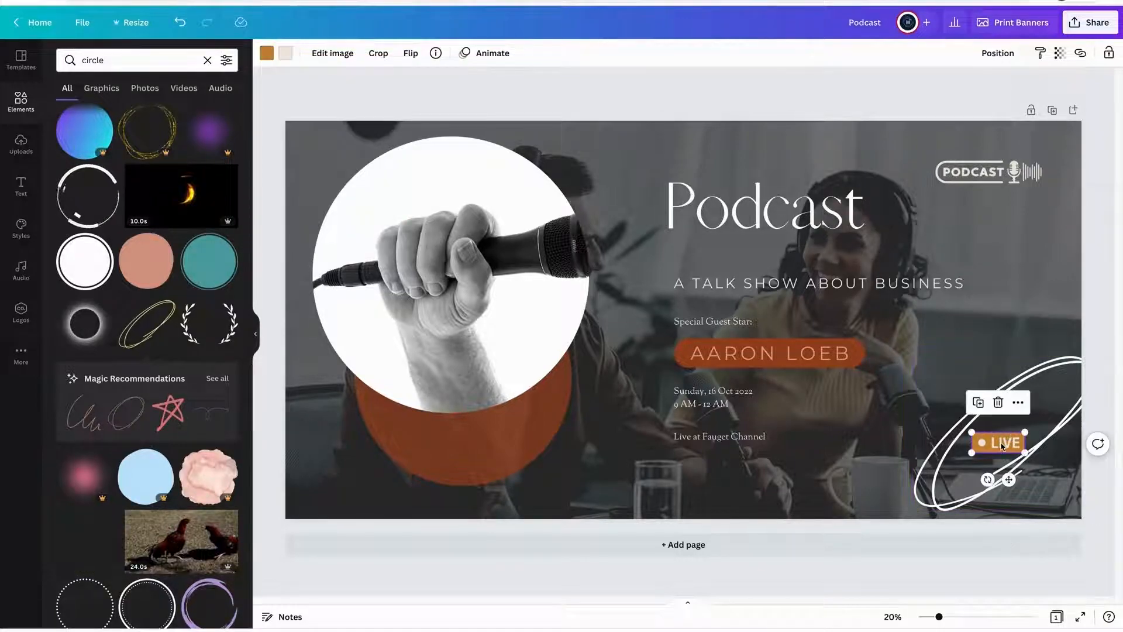
left_click(978, 362)
left_click(971, 284)
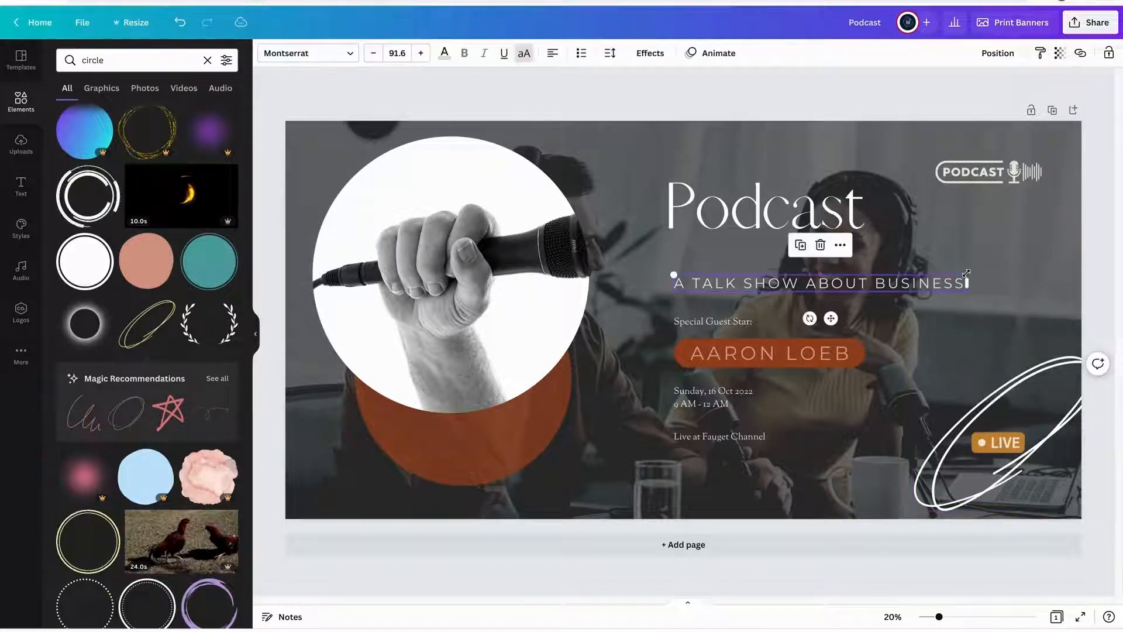
left_click(999, 272)
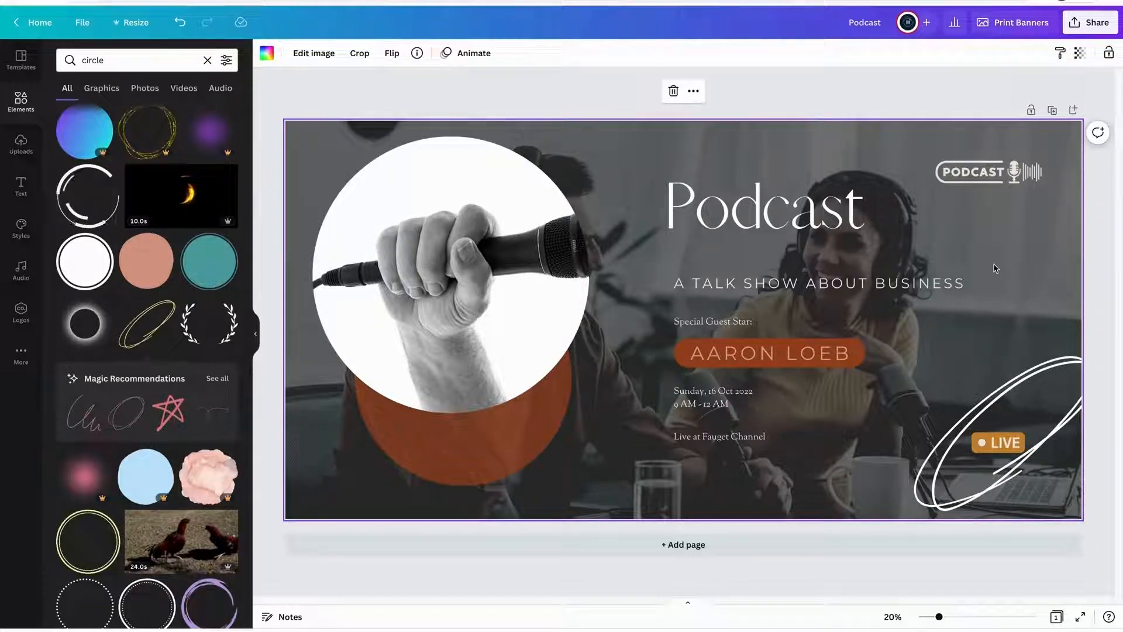
Download the banner as PDF Print with the CMYK (best for professional printing) color profile.
left_click(1097, 26)
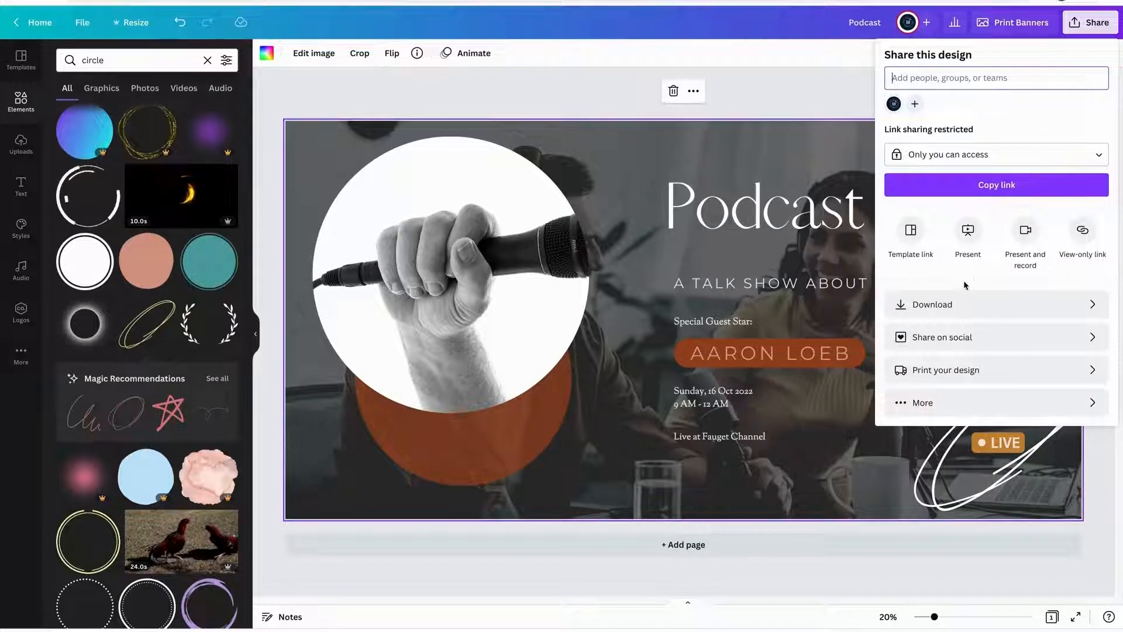
left_click(957, 304)
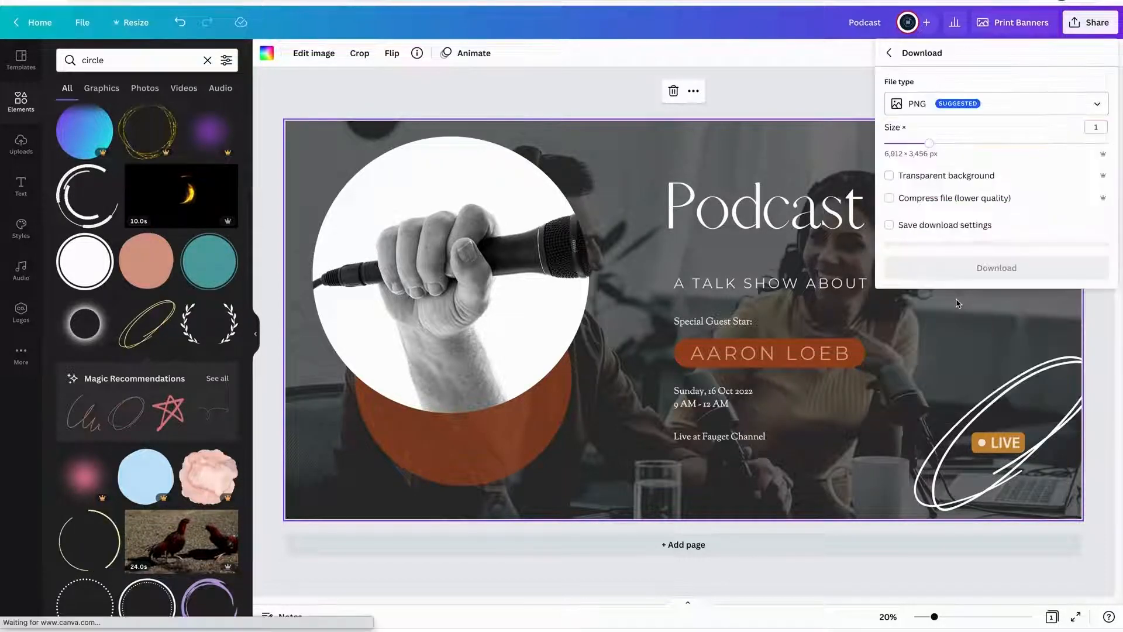
left_click(957, 106)
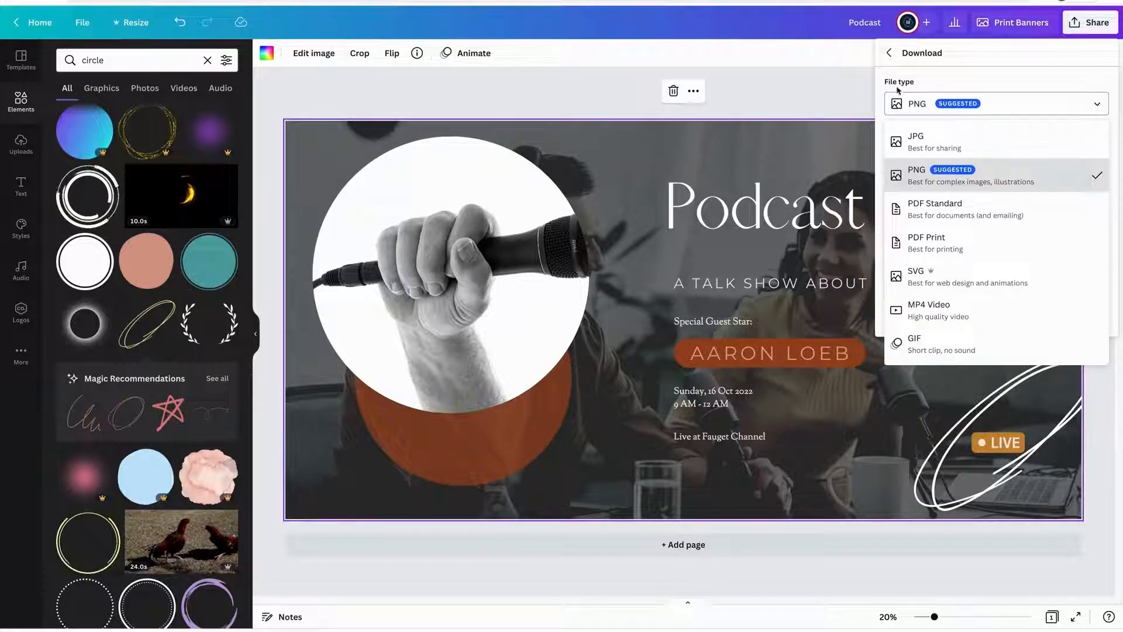
left_click(954, 245)
left_click(927, 194)
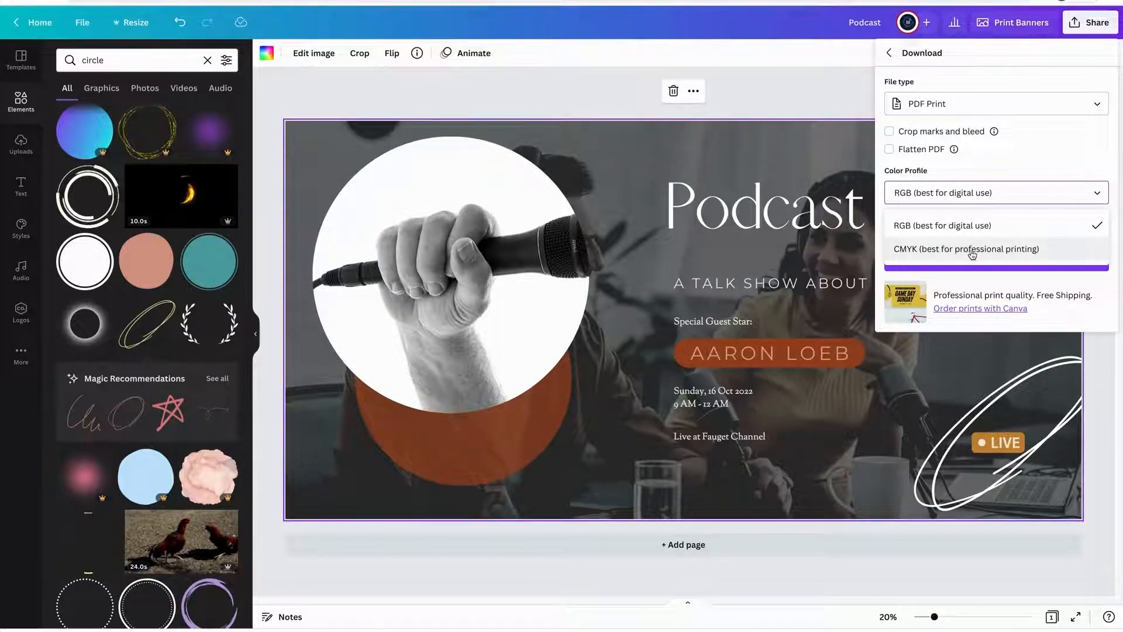
left_click(1025, 251)
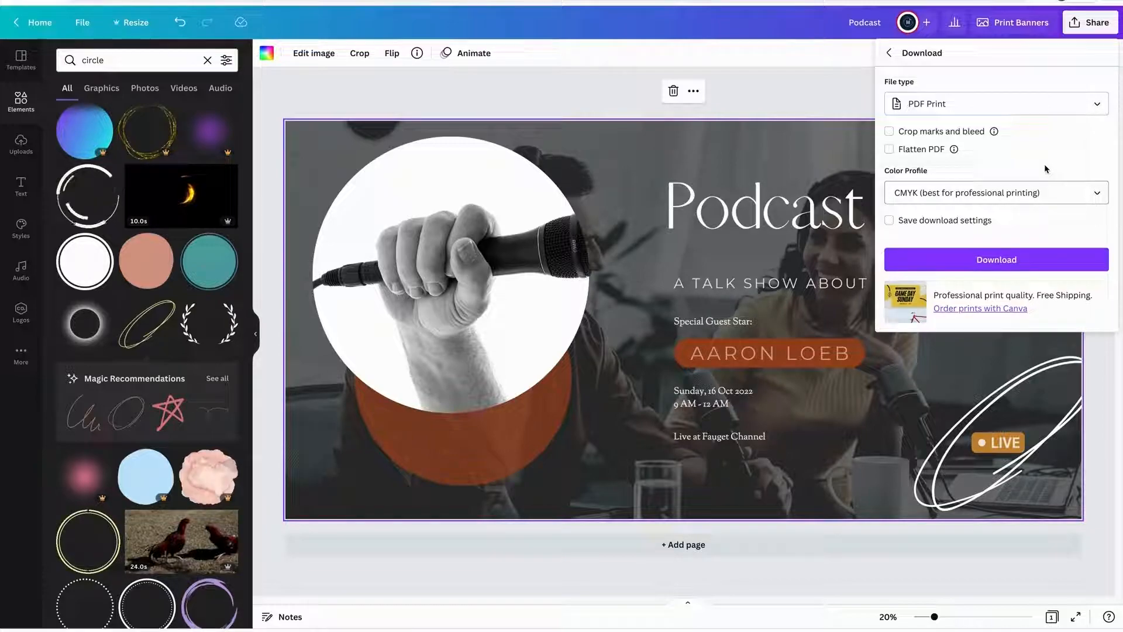
left_click(1005, 255)
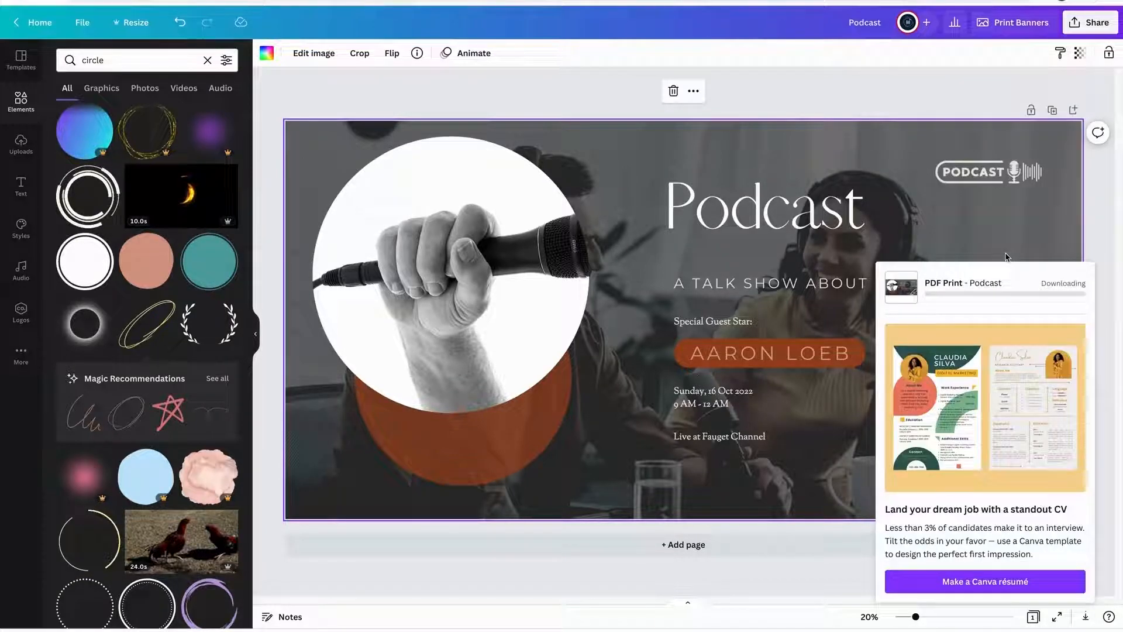